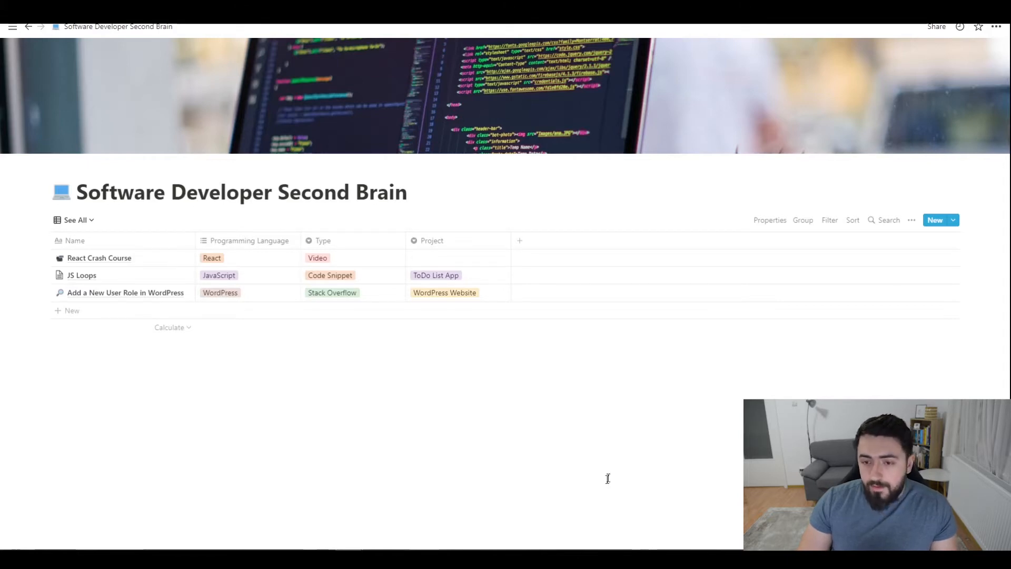
# Step: Create a new entry in the Software Developer Second Brain database and title it "New Note"
pyautogui.click(935, 220)
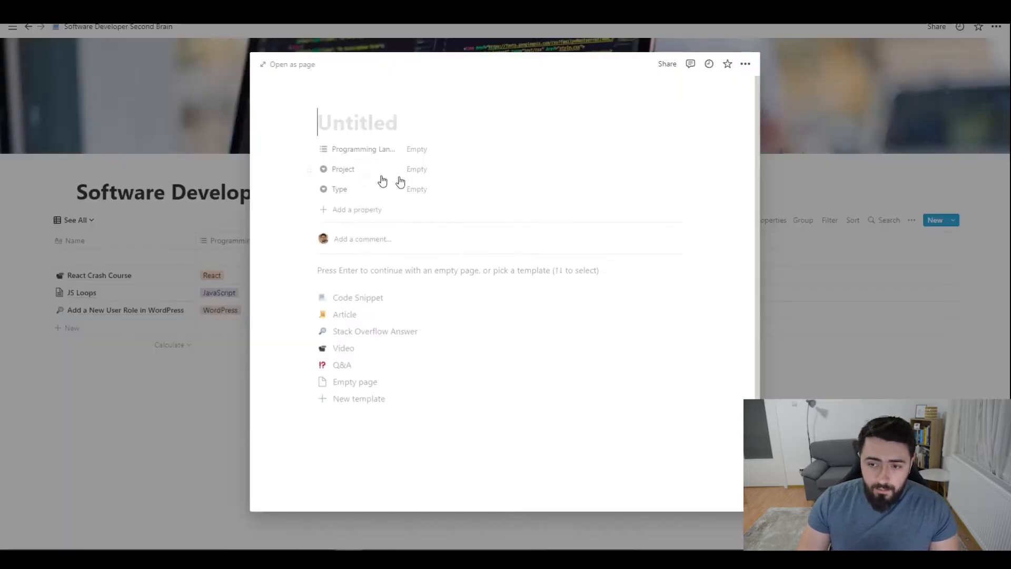
pyautogui.write('New NOte')
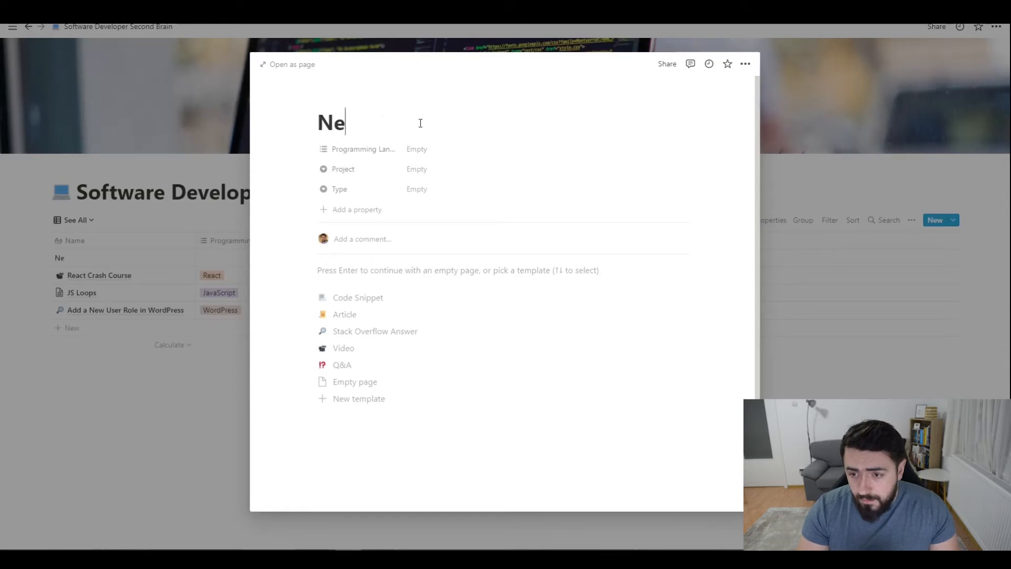
pyautogui.press('BackSpace')
pyautogui.press('BackSpace')
pyautogui.press('BackSpace')
pyautogui.write('opte')
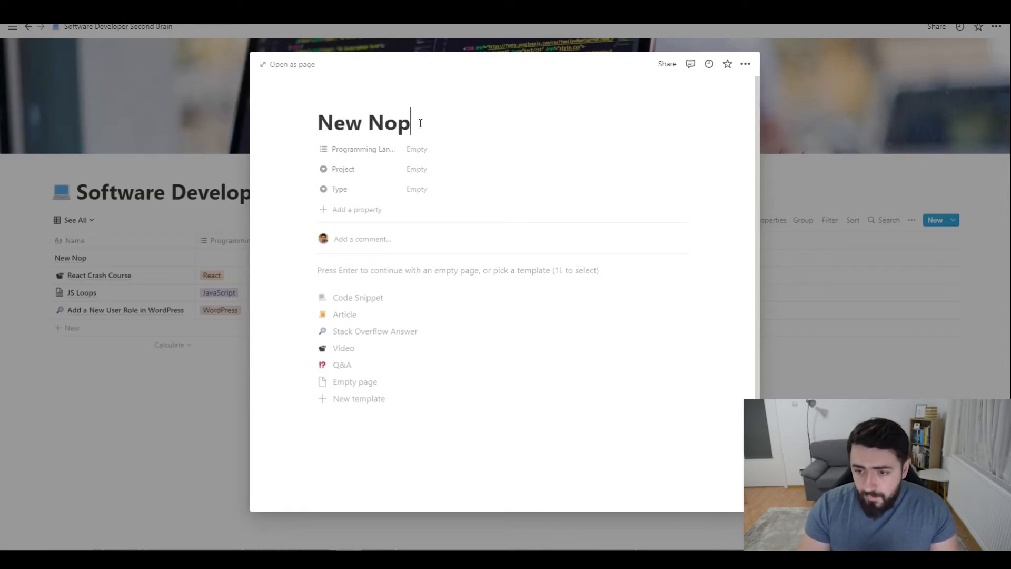
pyautogui.press('BackSpace')
pyautogui.press('BackSpace')
pyautogui.press('BackSpace')
pyautogui.write('ote')
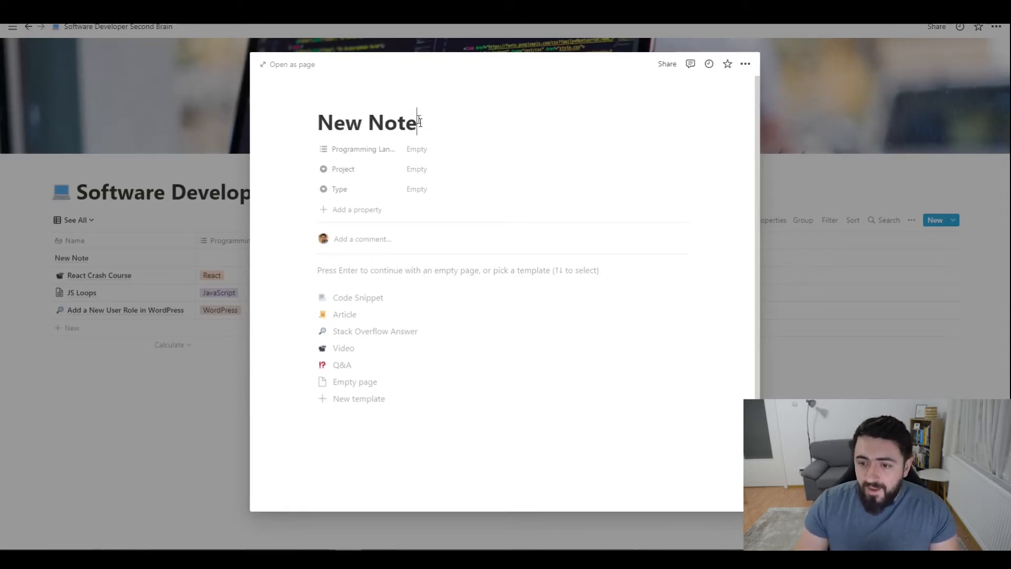
# Step: Create a new Programming Language option "Laravel" and assign it to the note
pyautogui.click(423, 154)
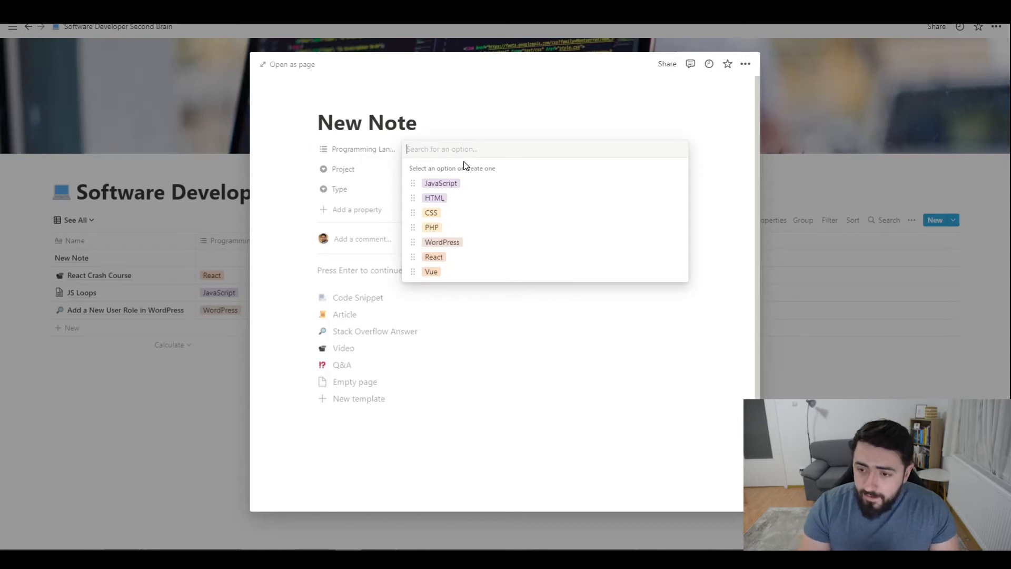
pyautogui.write('Laravel')
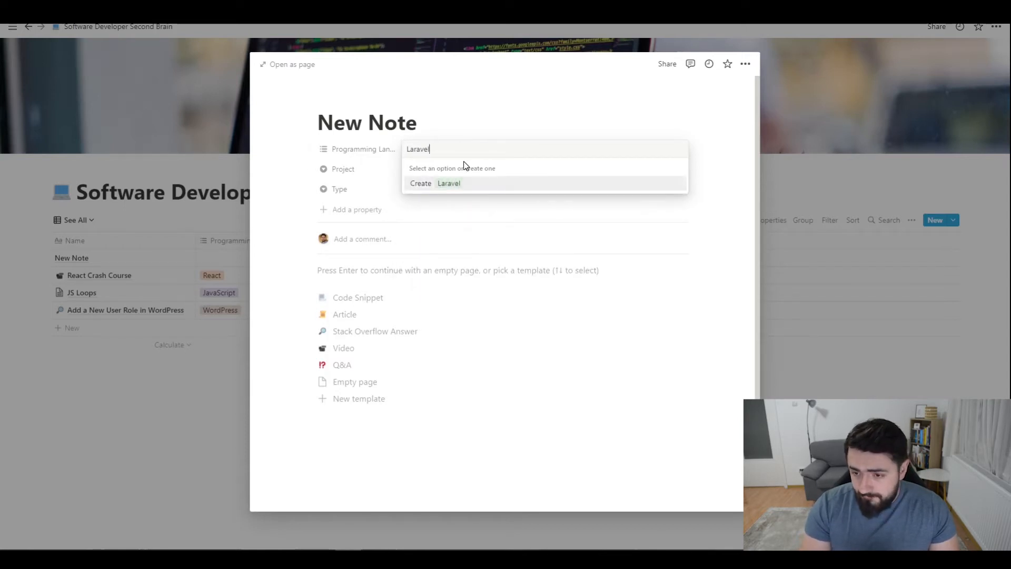
pyautogui.press('Return')
pyautogui.click(523, 423)
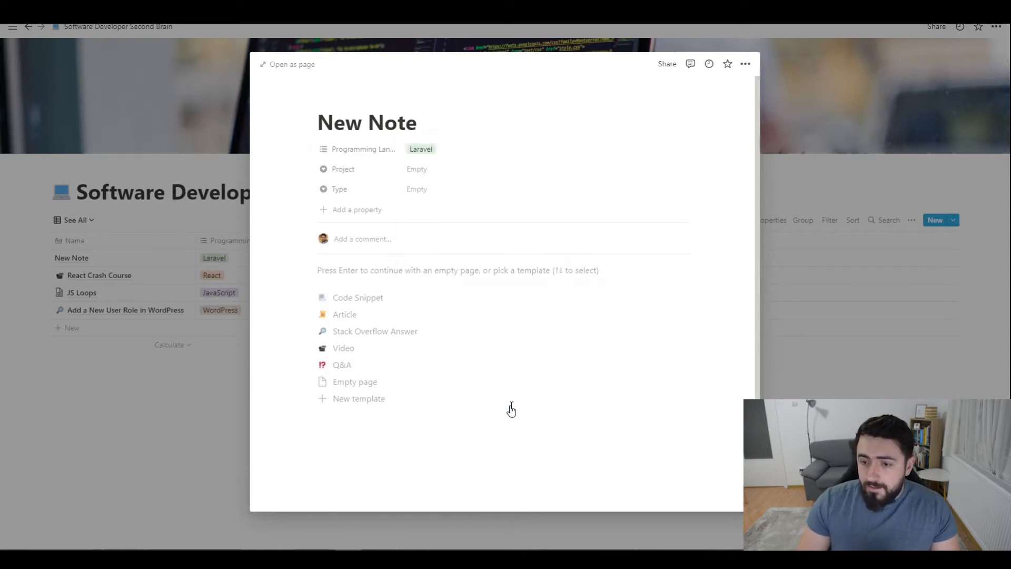
# Step: Move the Type property above Project, and fill them in with Article as the type and ToDo List App as the project
pyautogui.moveTo(306, 188); pyautogui.dragTo(308, 169)
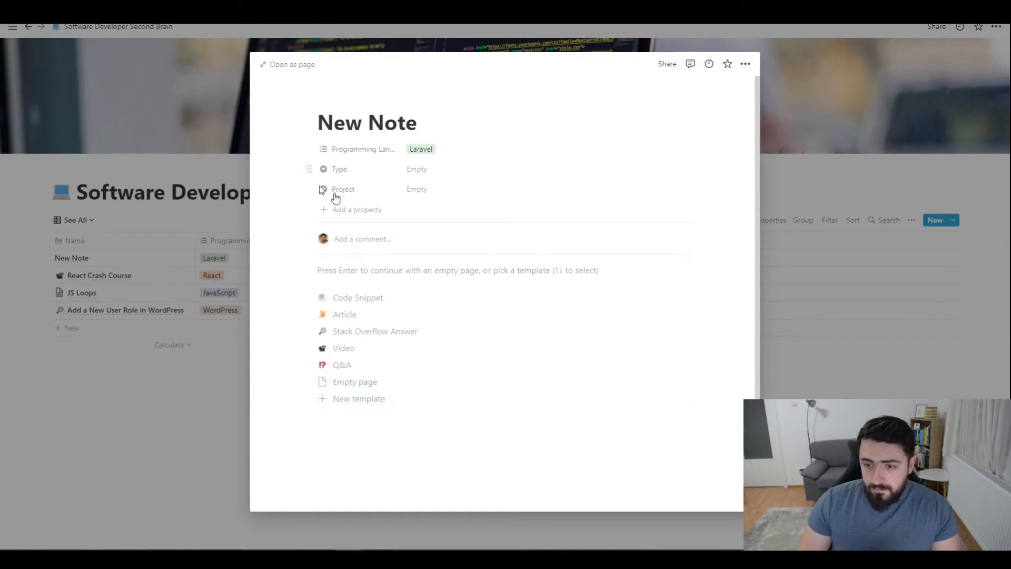
pyautogui.click(439, 170)
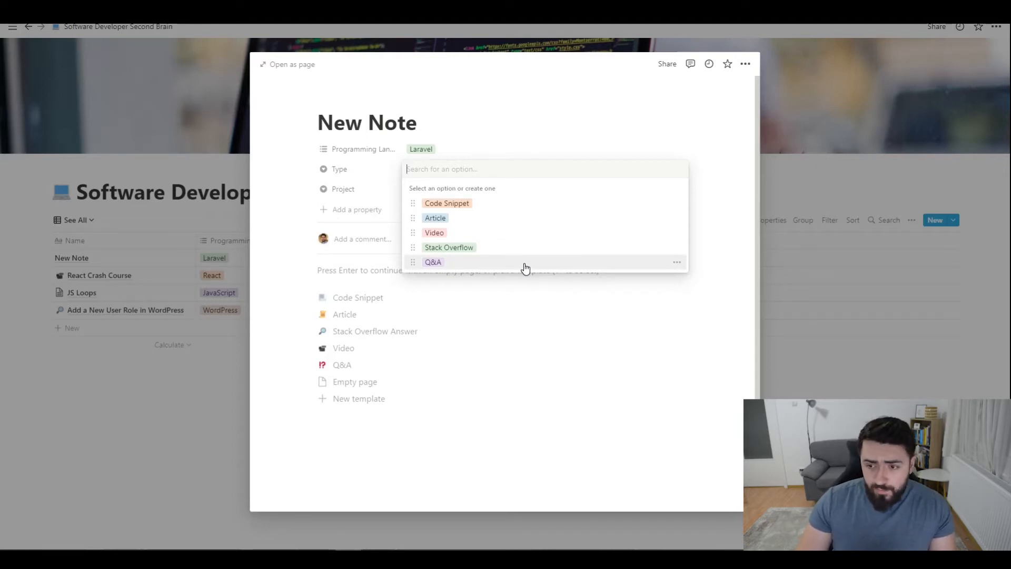
pyautogui.click(482, 222)
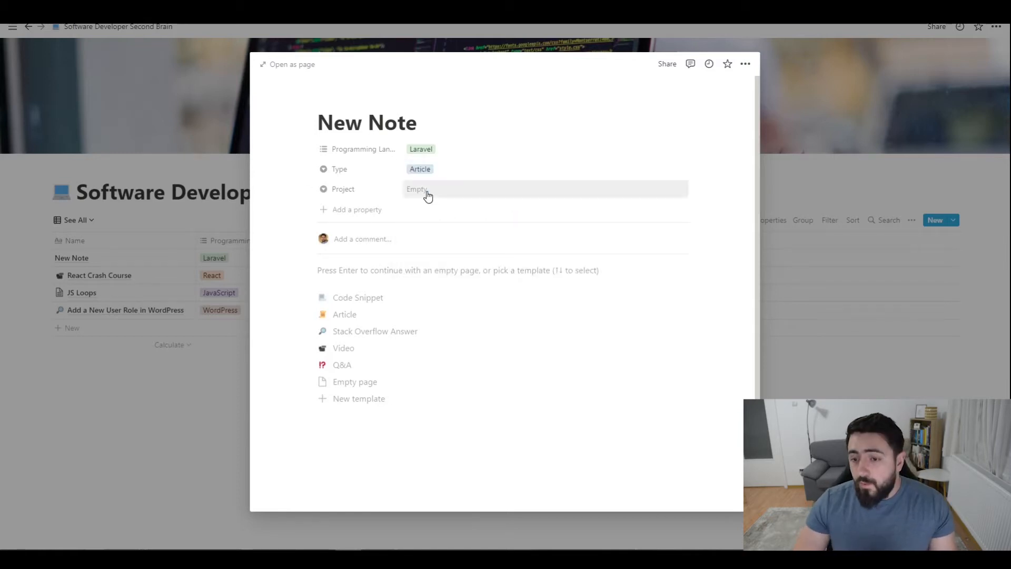
pyautogui.click(451, 188)
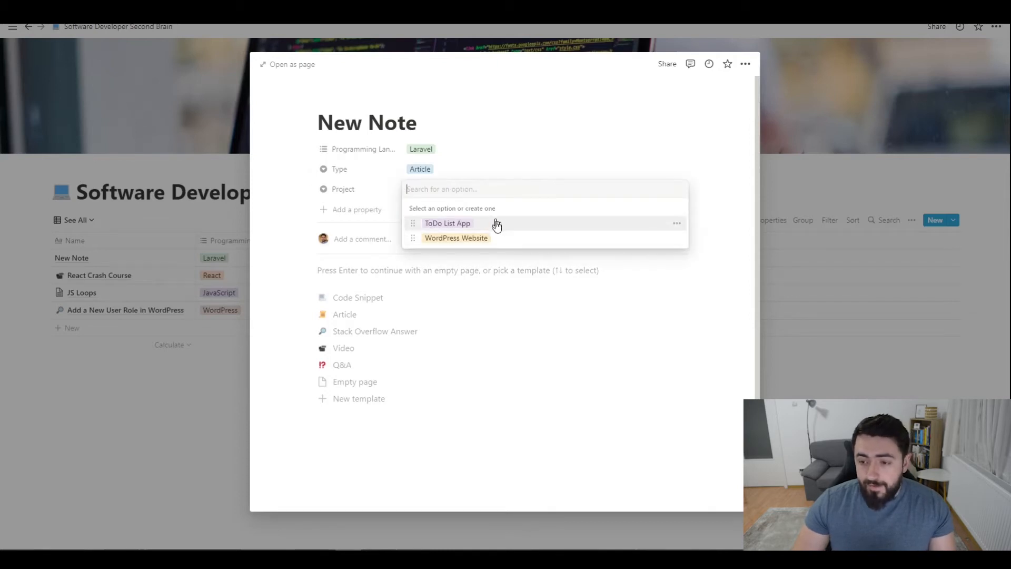
pyautogui.click(462, 230)
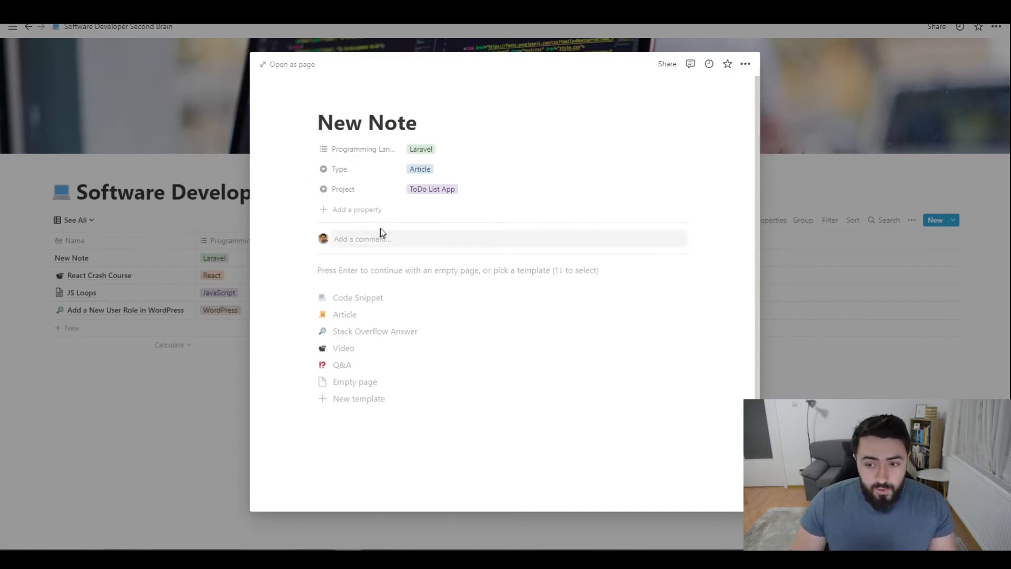
pyautogui.click(349, 216)
pyautogui.moveTo(349, 291)
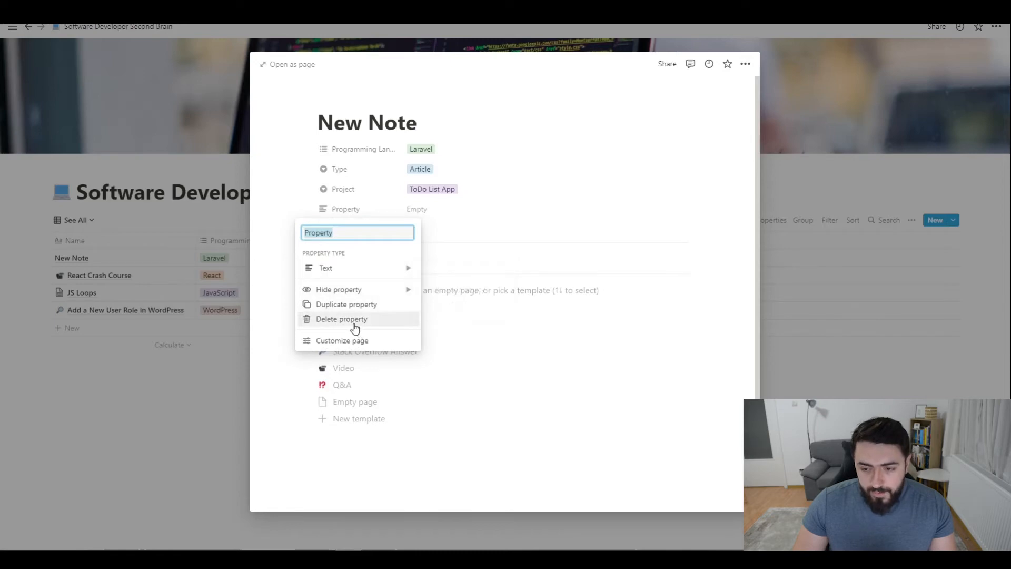
pyautogui.click(332, 319)
pyautogui.click(463, 292)
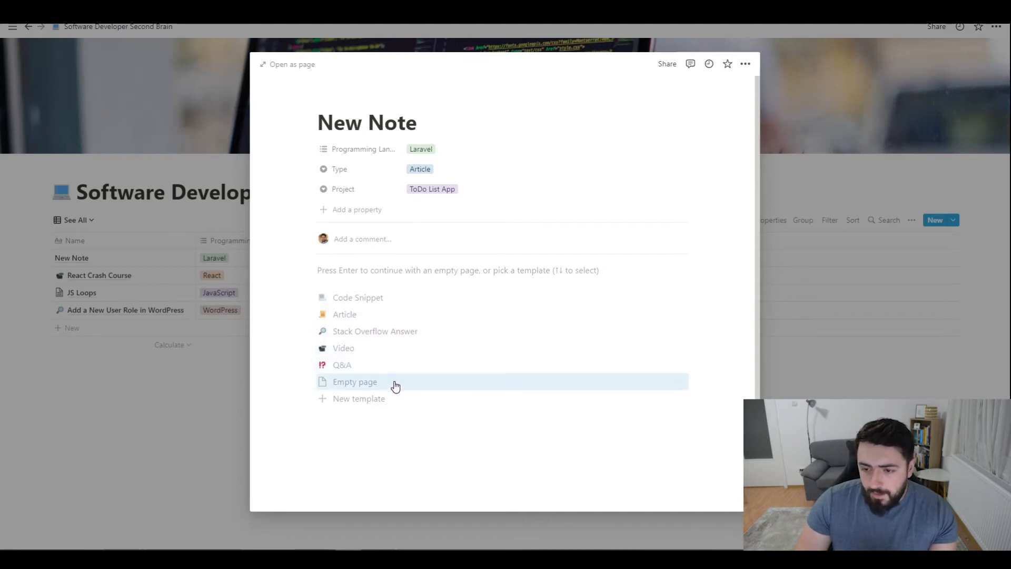
# Step: Apply the Article template to the note and replace its placeholder heading with "Laravel API Development"
pyautogui.click(379, 320)
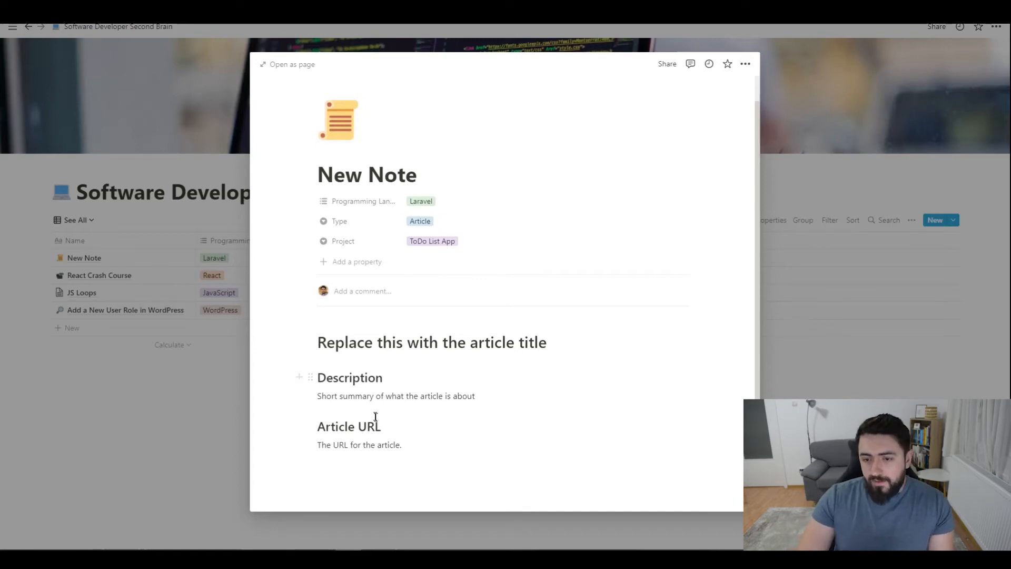
pyautogui.click(427, 443)
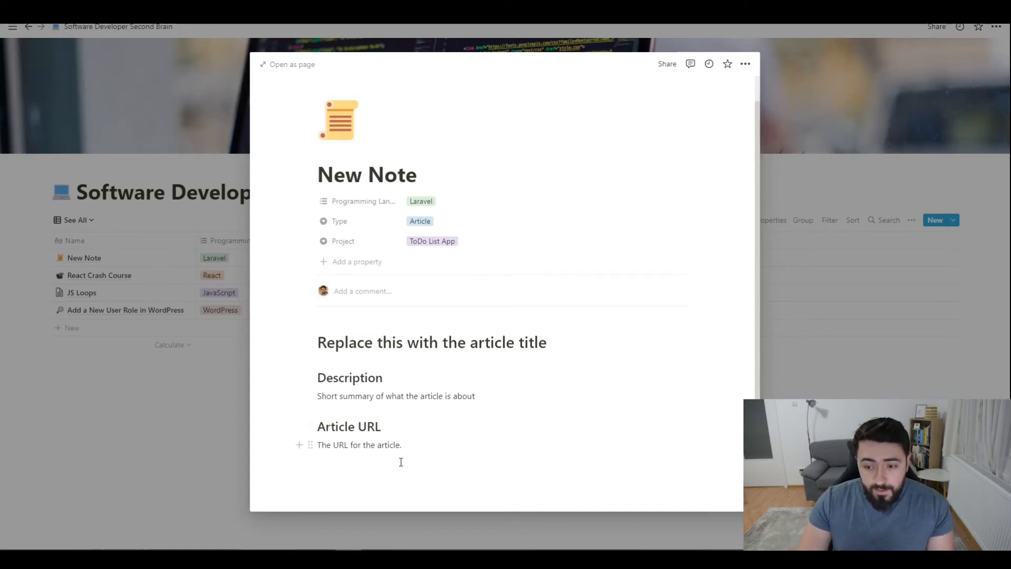
pyautogui.moveTo(318, 342); pyautogui.dragTo(587, 347)
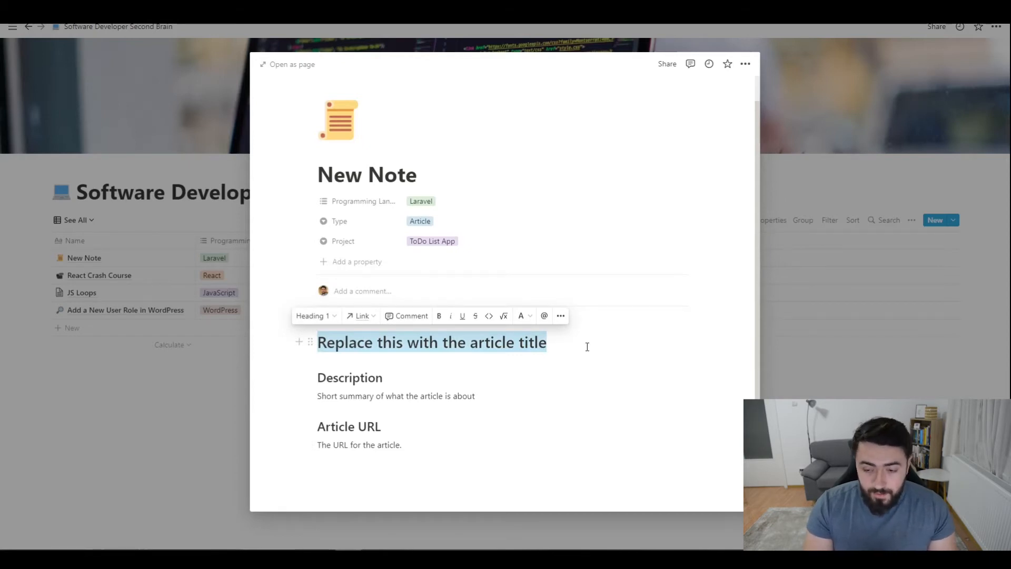
pyautogui.write('Laravel AP')
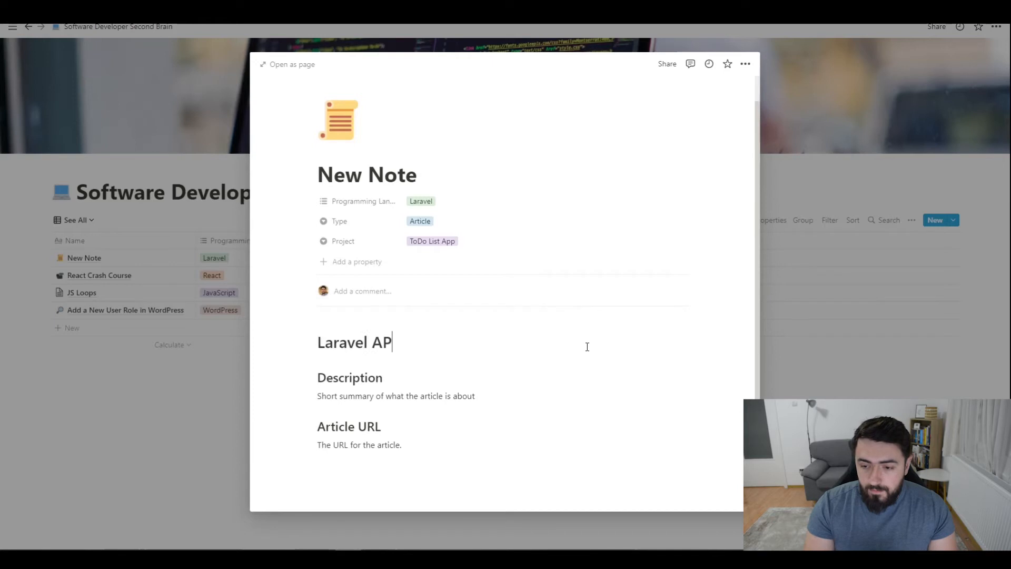
pyautogui.write('I Development')
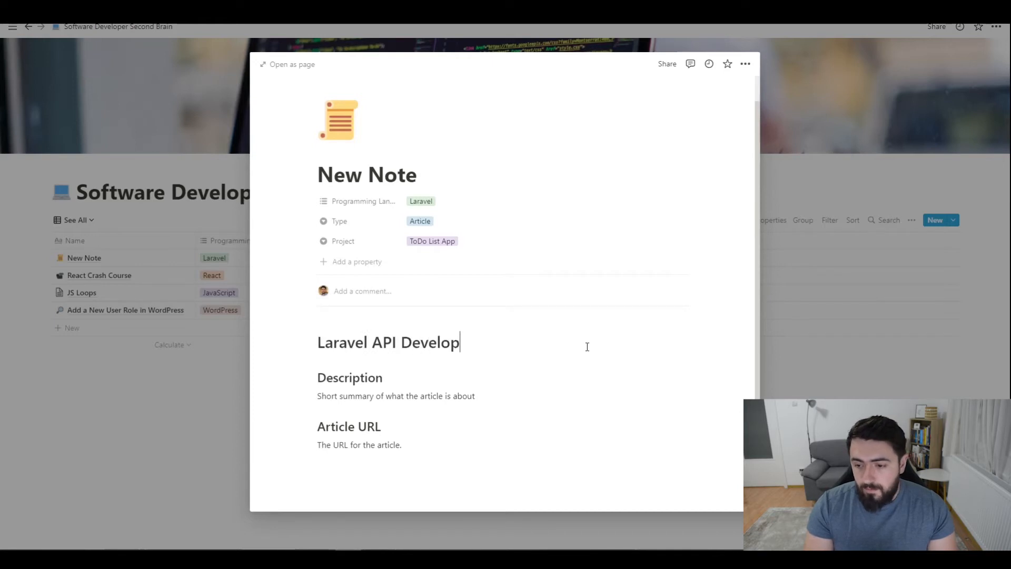
# Step: Replace the Article URL placeholder with the Medium link to the Laravel 8 API development tutorial, and close the note
pyautogui.doubleClick(327, 396)
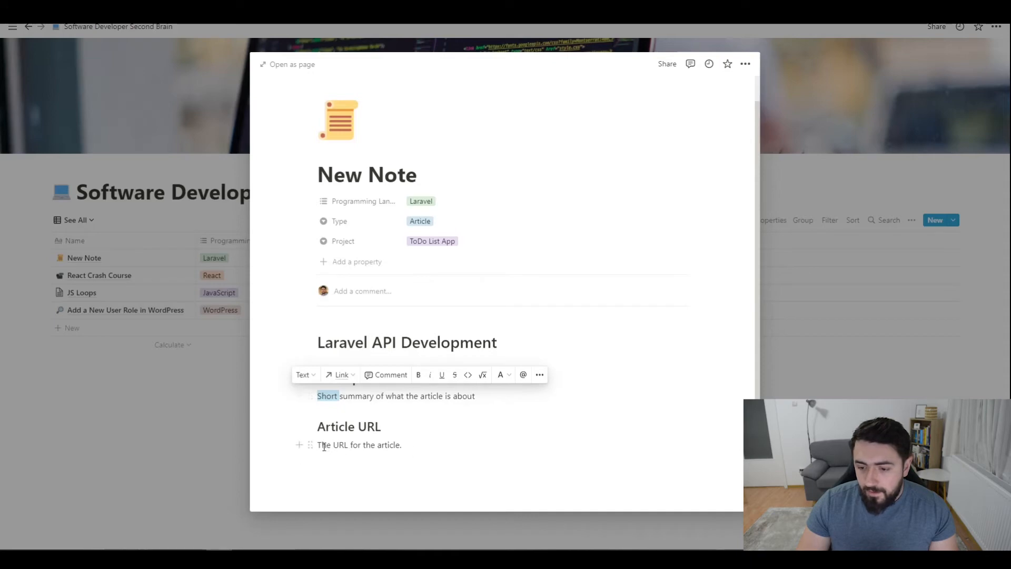
pyautogui.moveTo(324, 446); pyautogui.dragTo(440, 445)
pyautogui.write('https://codewithtravel.medium.com/learn-laravel-8-api-development-tutorial-step-by-step-using-sanctum-authentication-330b13818d28')
pyautogui.press('Escape')
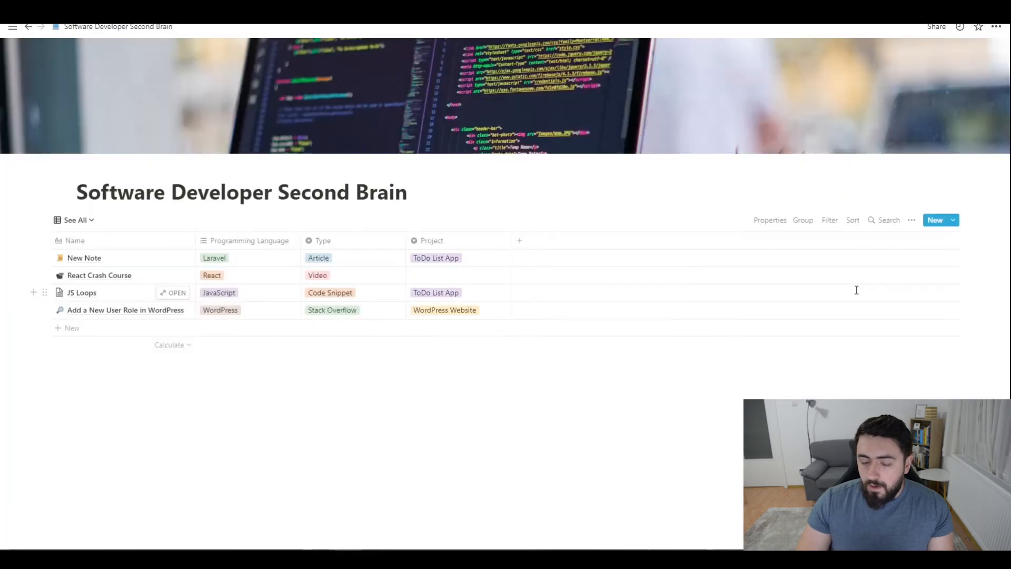
pyautogui.click(857, 288)
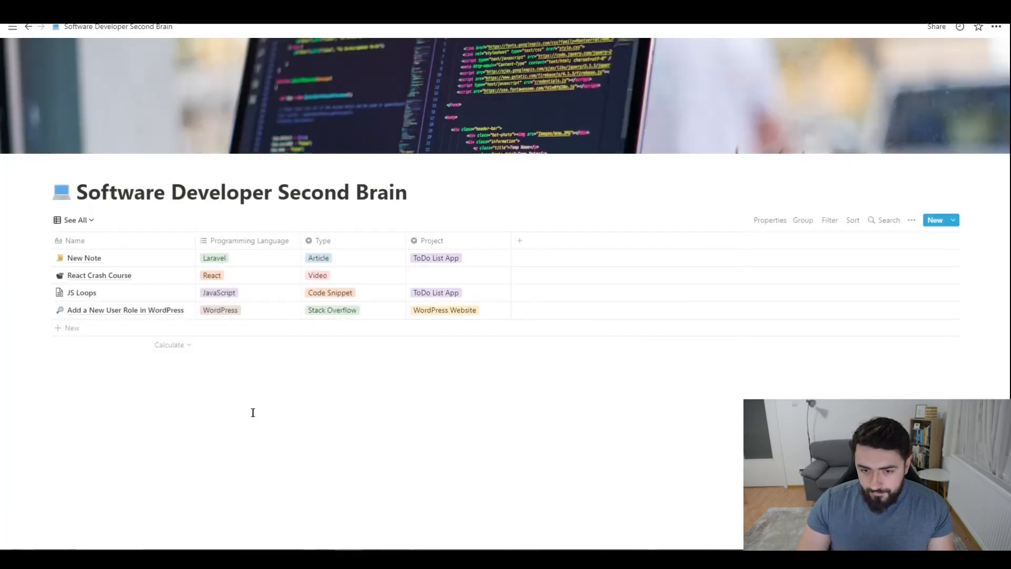
# Step: Switch the database to the By Project view and check the entries in the hidden No Project group
pyautogui.click(80, 220)
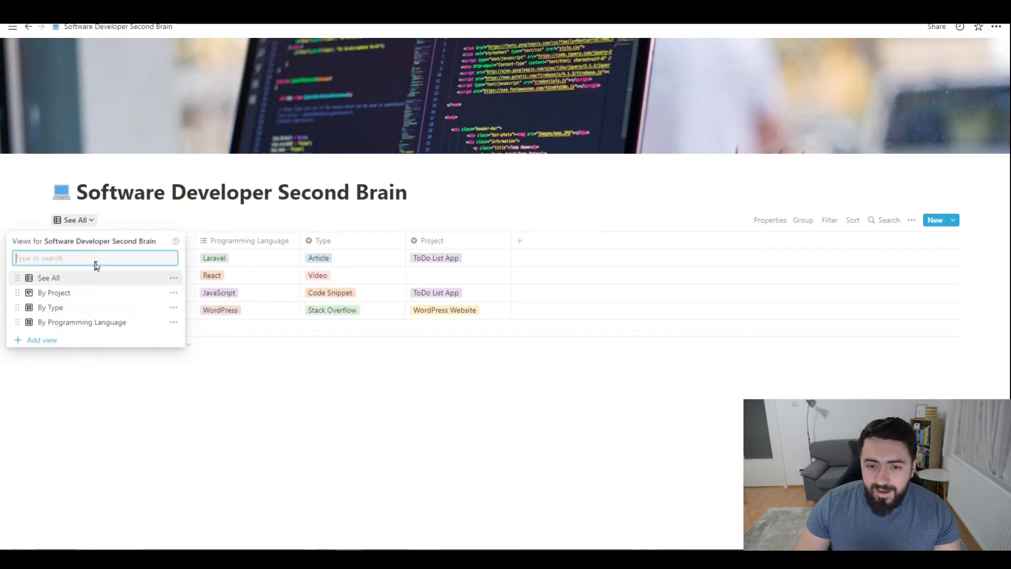
pyautogui.click(97, 298)
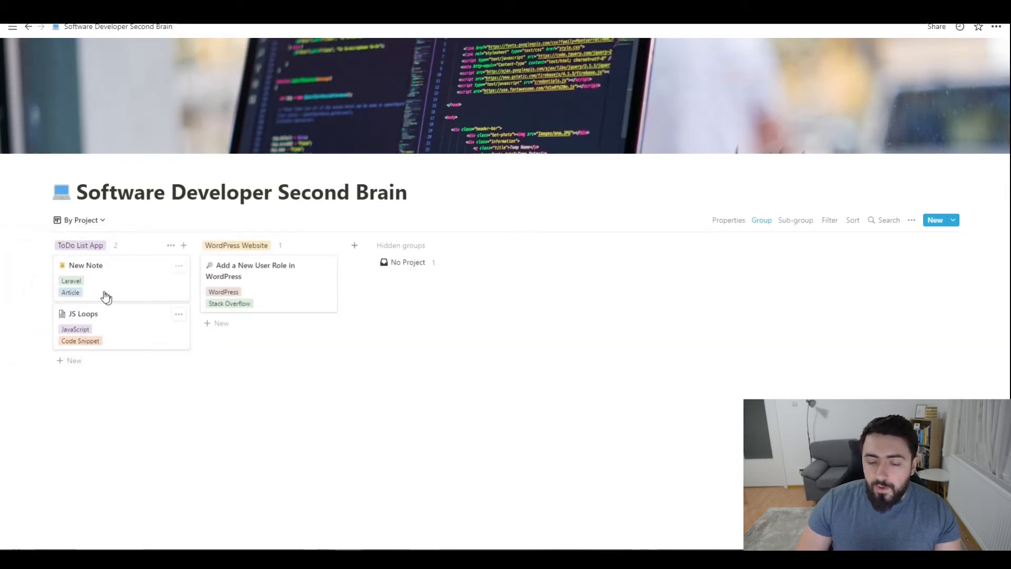
pyautogui.click(422, 265)
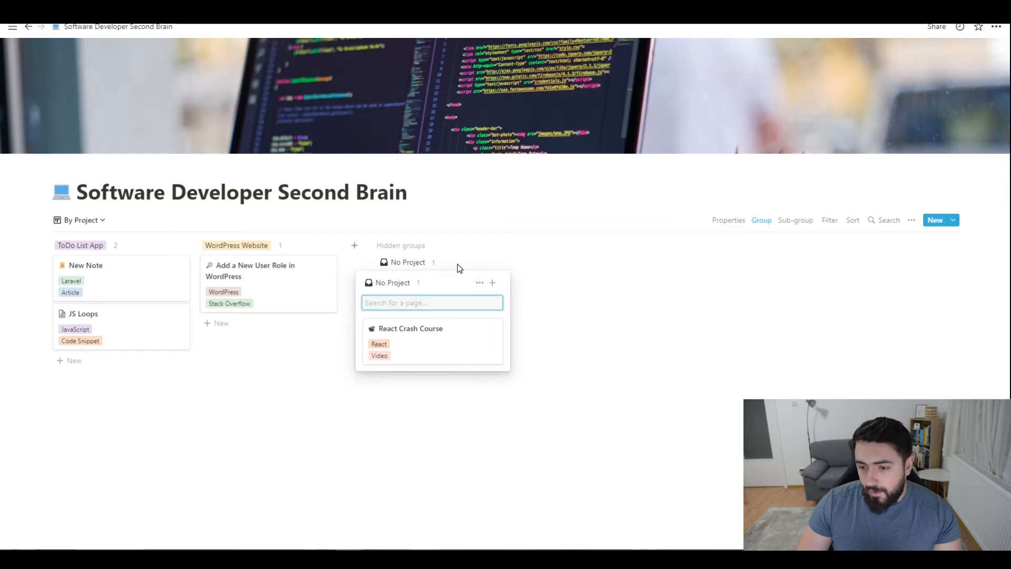
pyautogui.click(418, 244)
# Step: Switch the database to the By Type view and look through its groups of entries
pyautogui.click(82, 220)
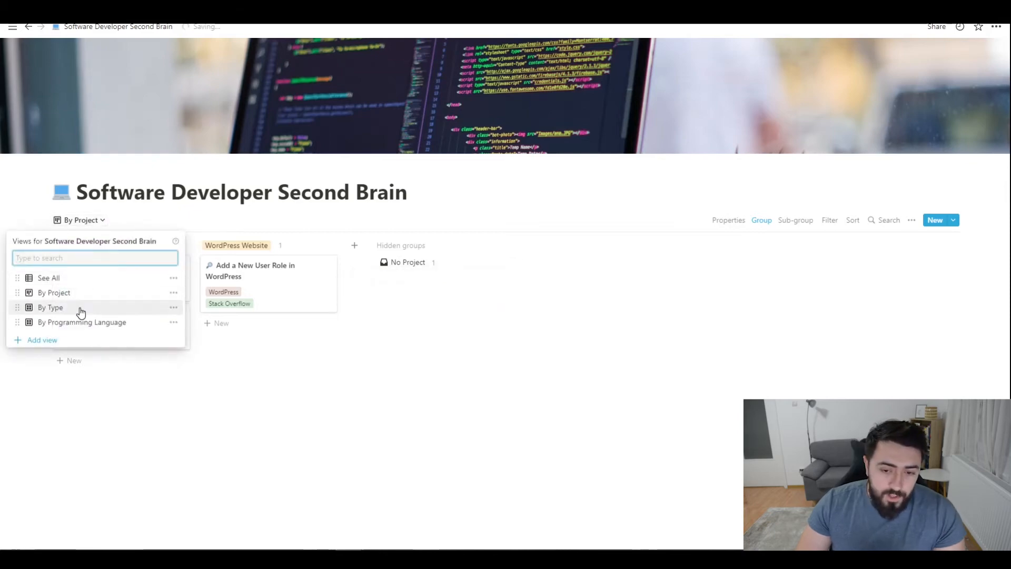
pyautogui.click(81, 309)
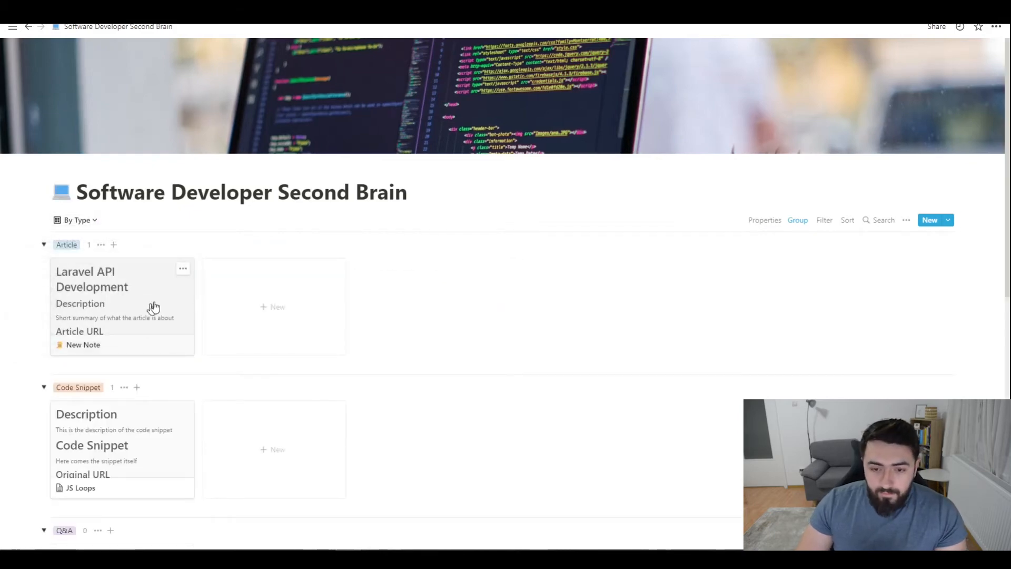
pyautogui.scroll(-4, 160, 298)
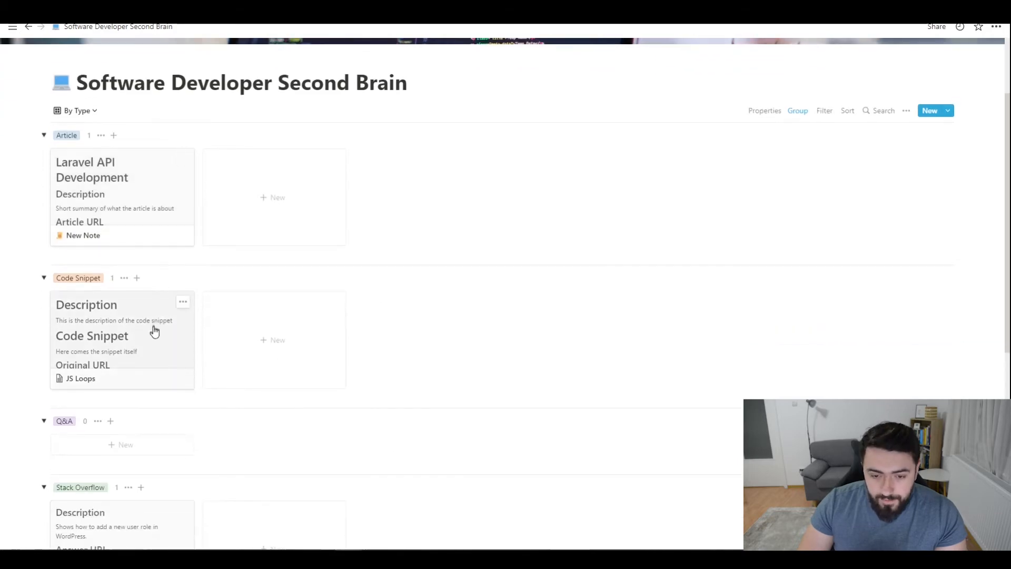
pyautogui.scroll(-5, 161, 377)
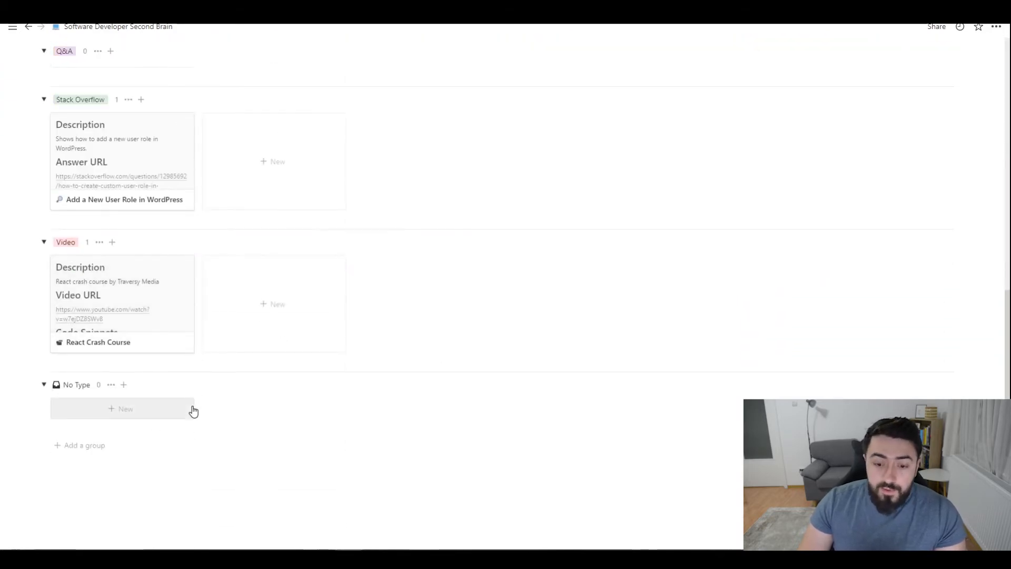
pyautogui.scroll(9, 161, 289)
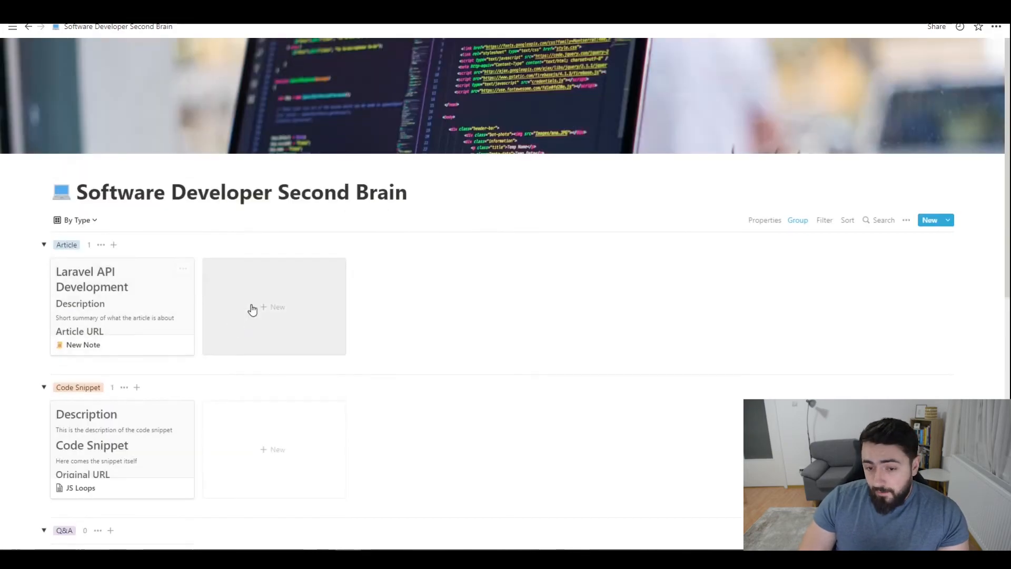
pyautogui.scroll(-5, 287, 369)
pyautogui.scroll(4, 242, 363)
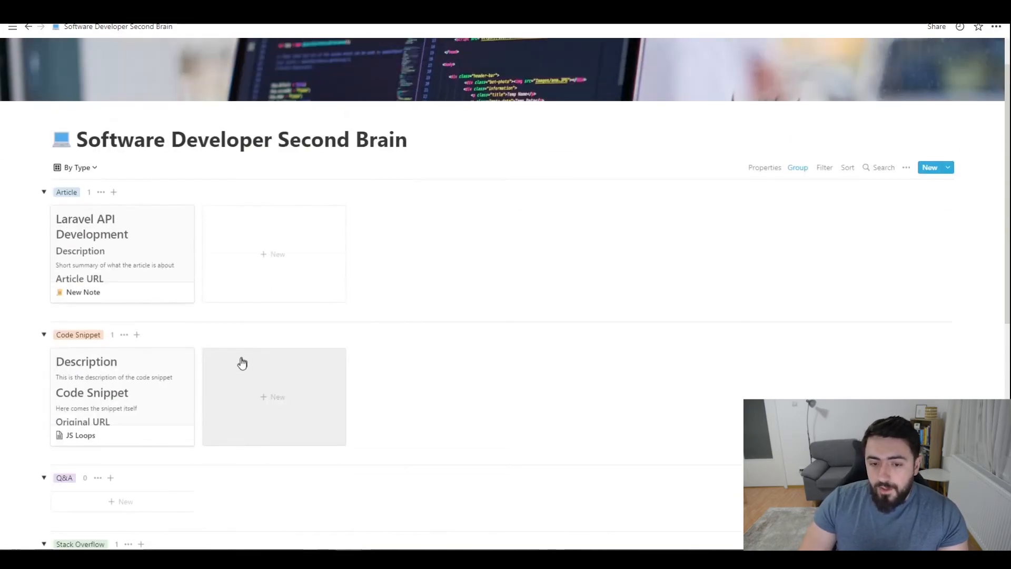
# Step: Create a note in the Code Snippet group with WordPress as its programming language and title it "Random Snippet"
pyautogui.click(261, 414)
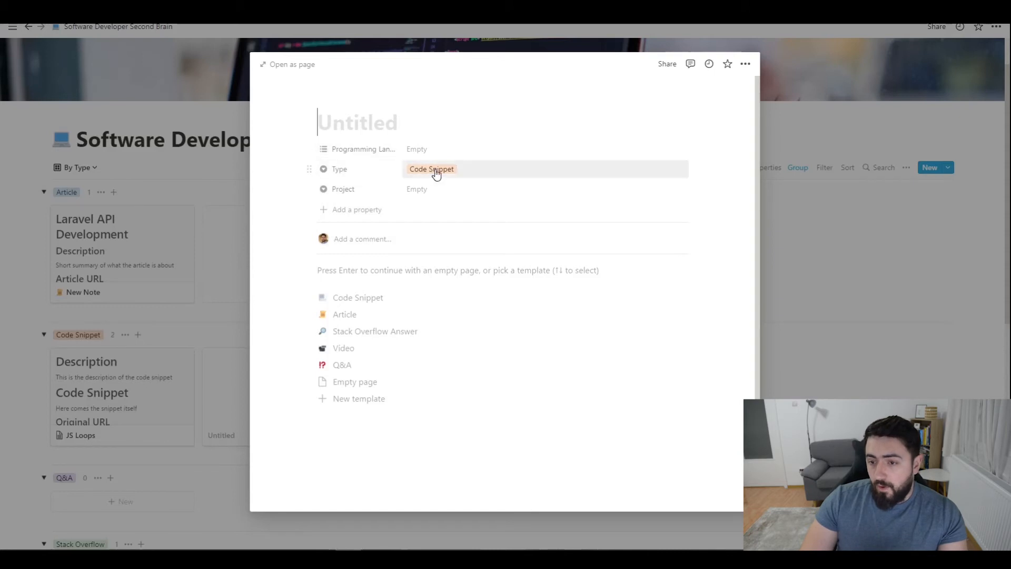
pyautogui.click(441, 149)
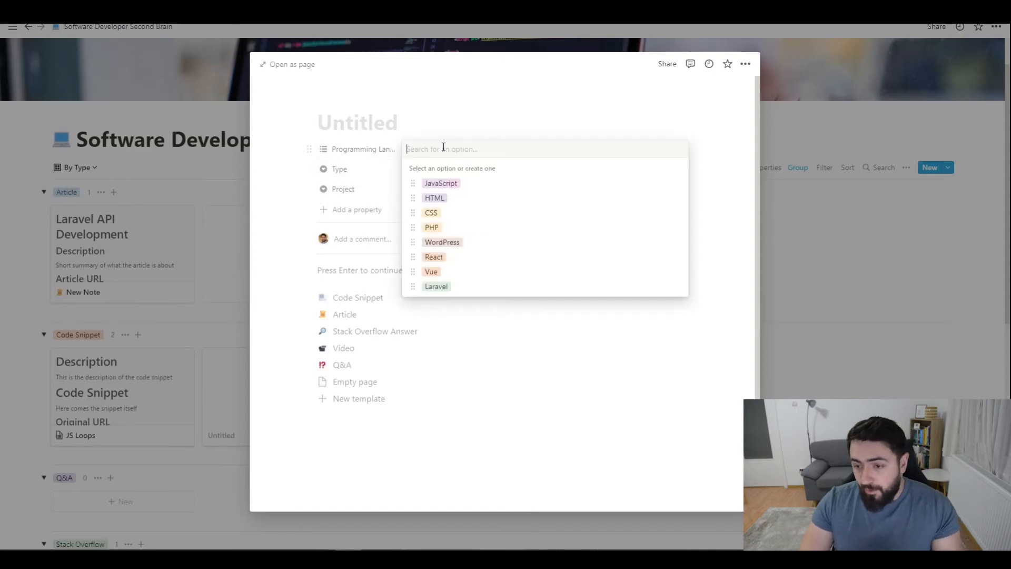
pyautogui.click(455, 242)
pyautogui.click(396, 123)
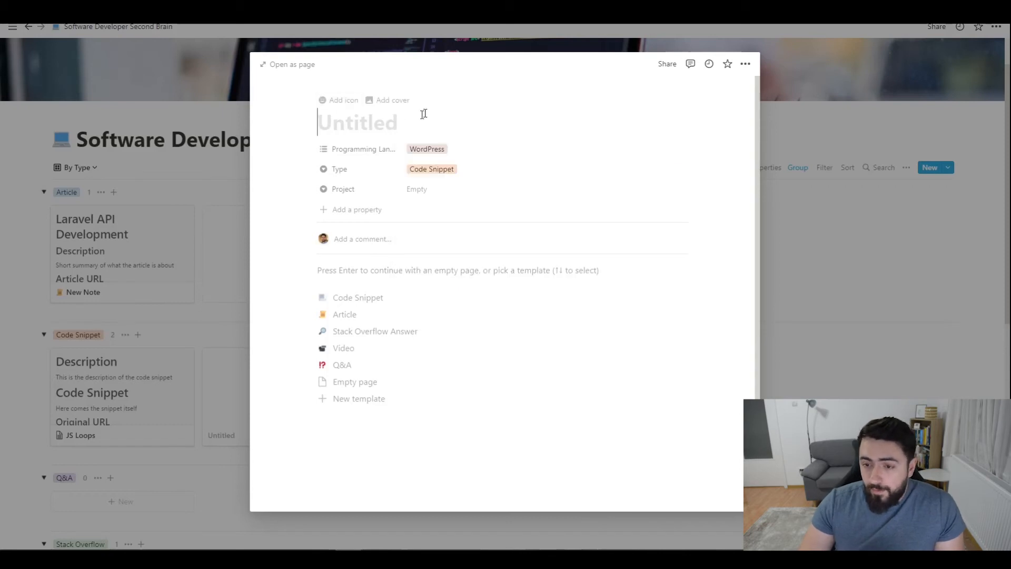
pyautogui.write('Rand')
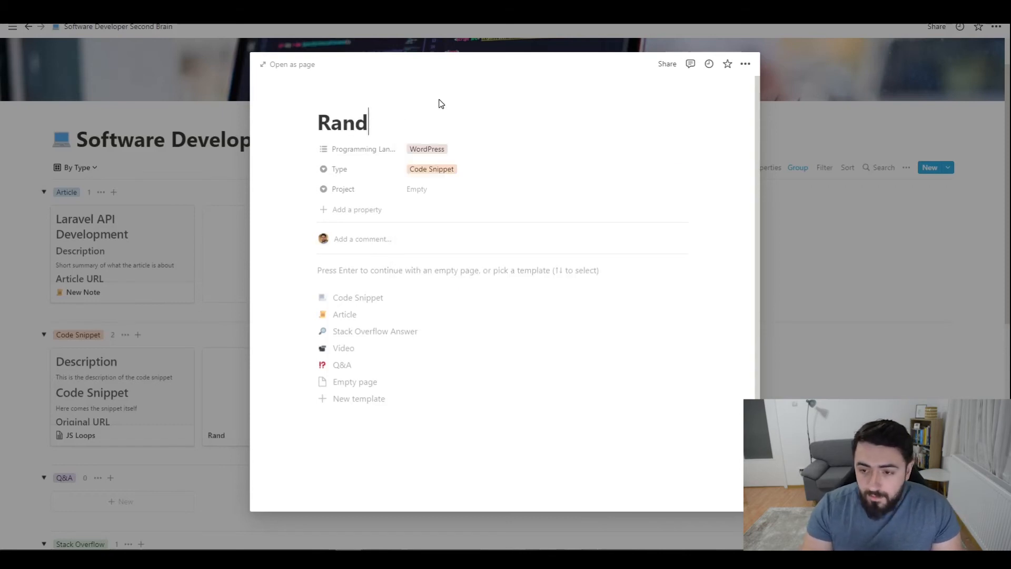
pyautogui.write('om Snippet')
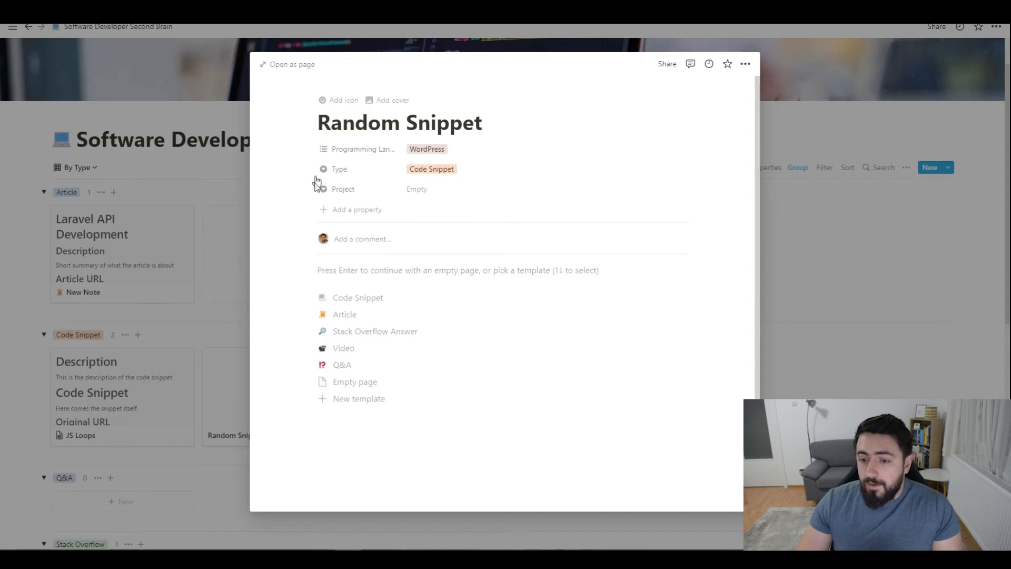
# Step: Apply the Code Snippet template to the note and replace its sample loop code with "// this is php code"
pyautogui.click(380, 298)
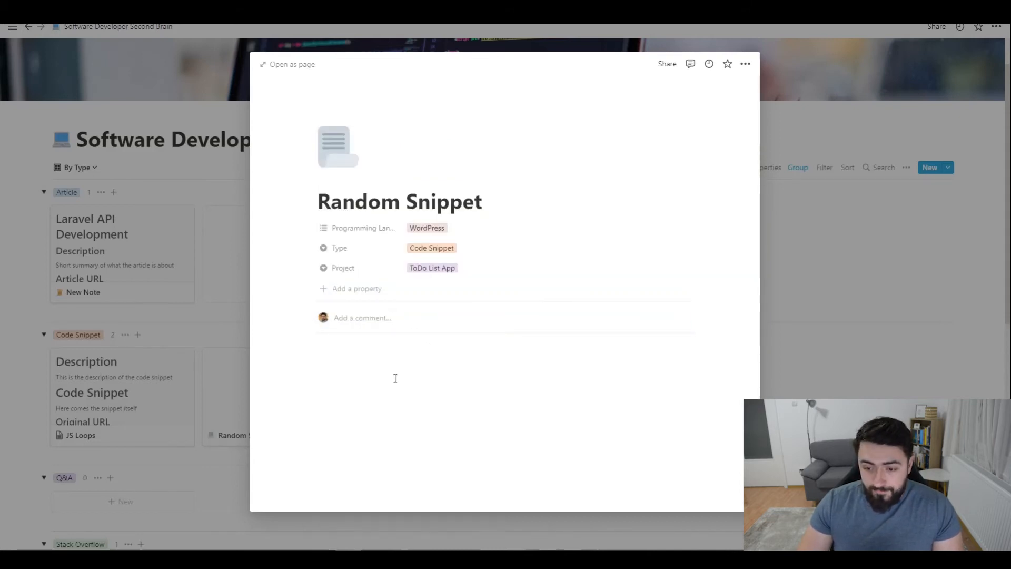
pyautogui.scroll(-2, 395, 378)
pyautogui.moveTo(348, 381); pyautogui.dragTo(478, 349)
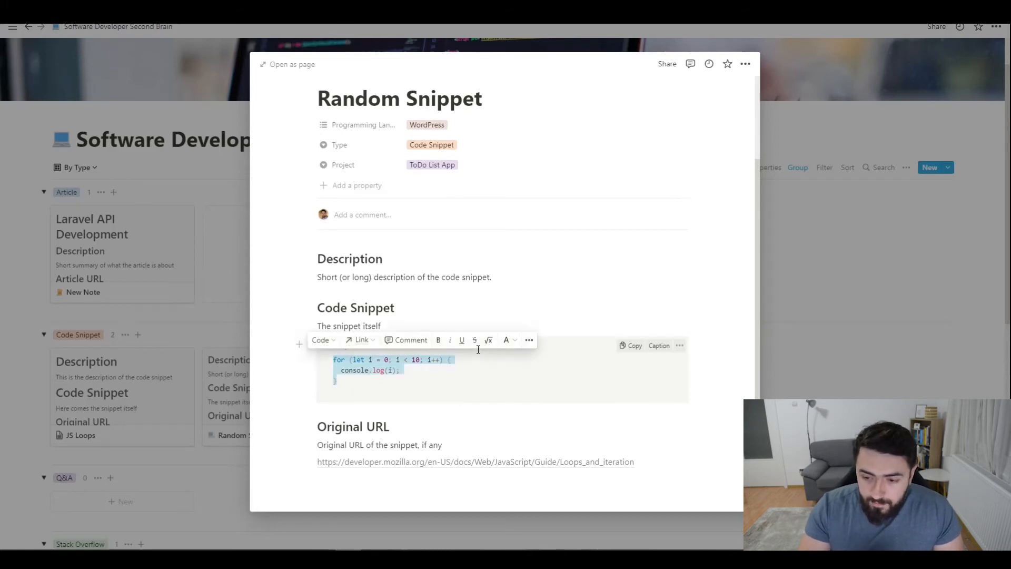
pyautogui.write('// this is php code')
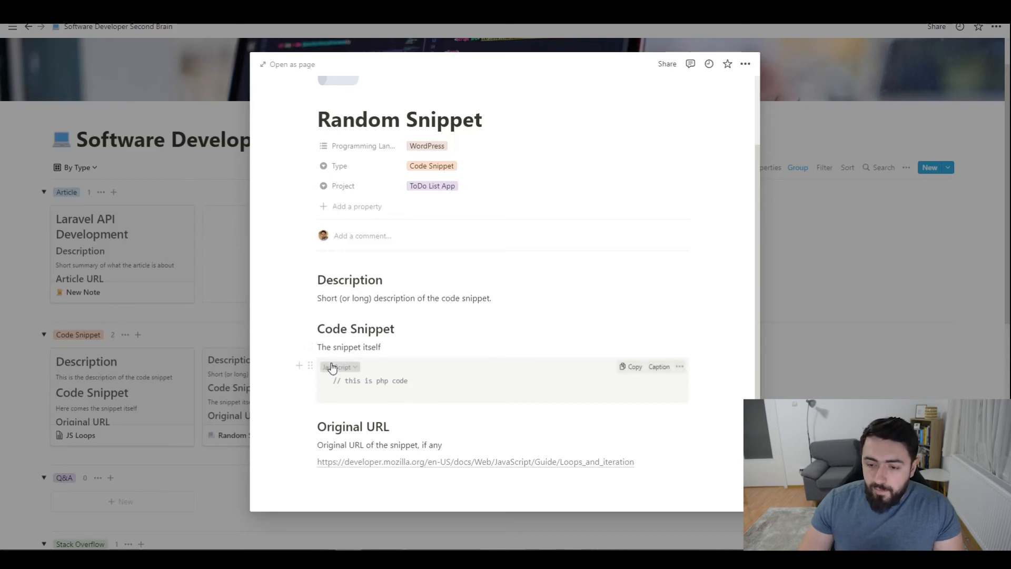
# Step: Set the code block's language to PHP and close the note
pyautogui.click(332, 367)
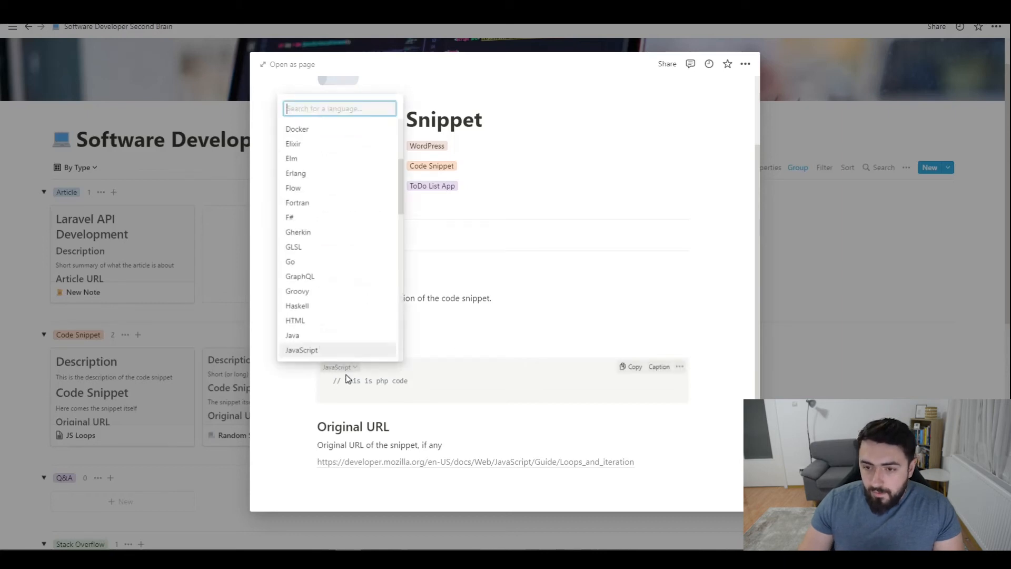
pyautogui.write('php')
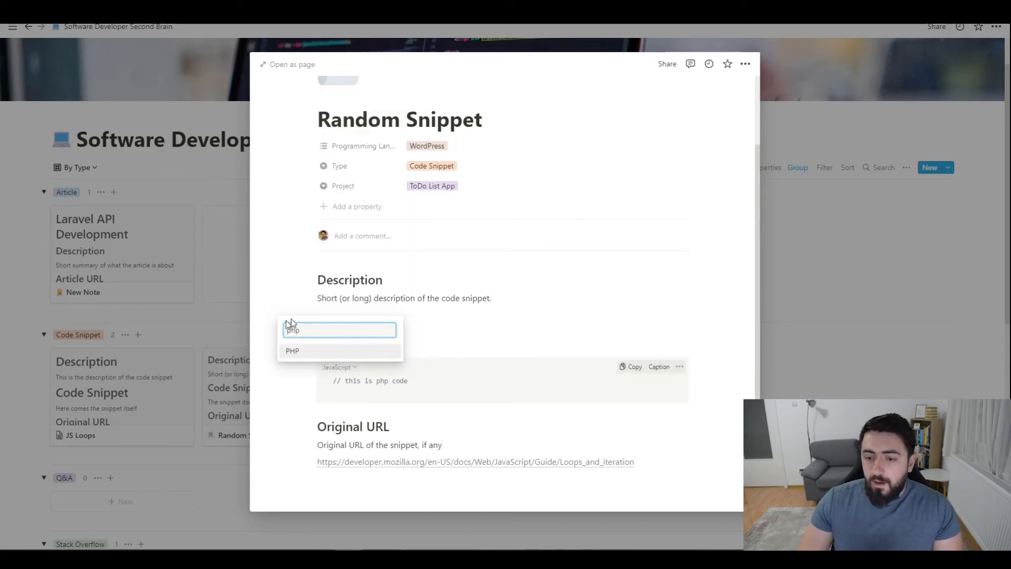
pyautogui.click(311, 354)
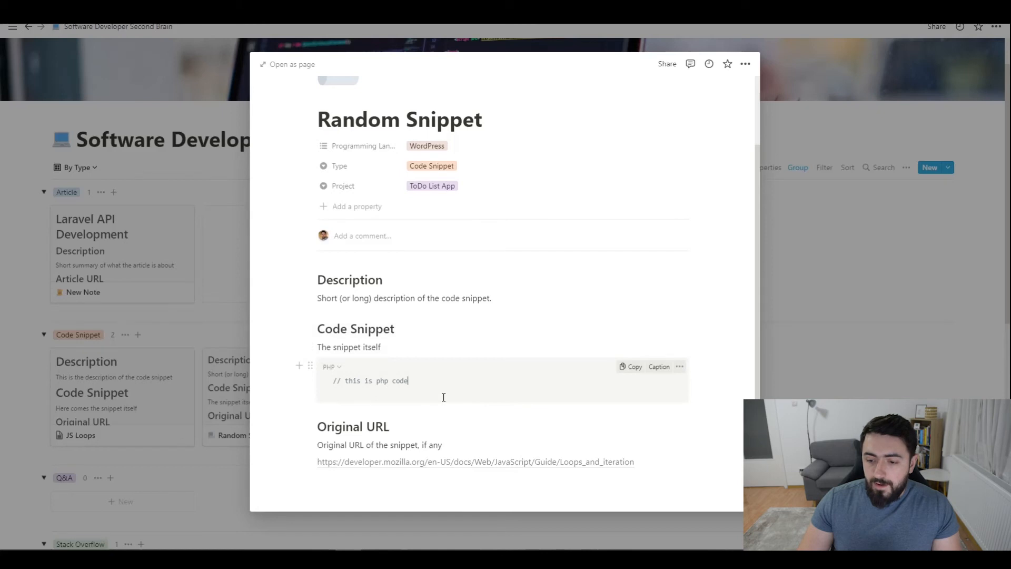
pyautogui.scroll(2, 469, 316)
pyautogui.scroll(-2, 476, 309)
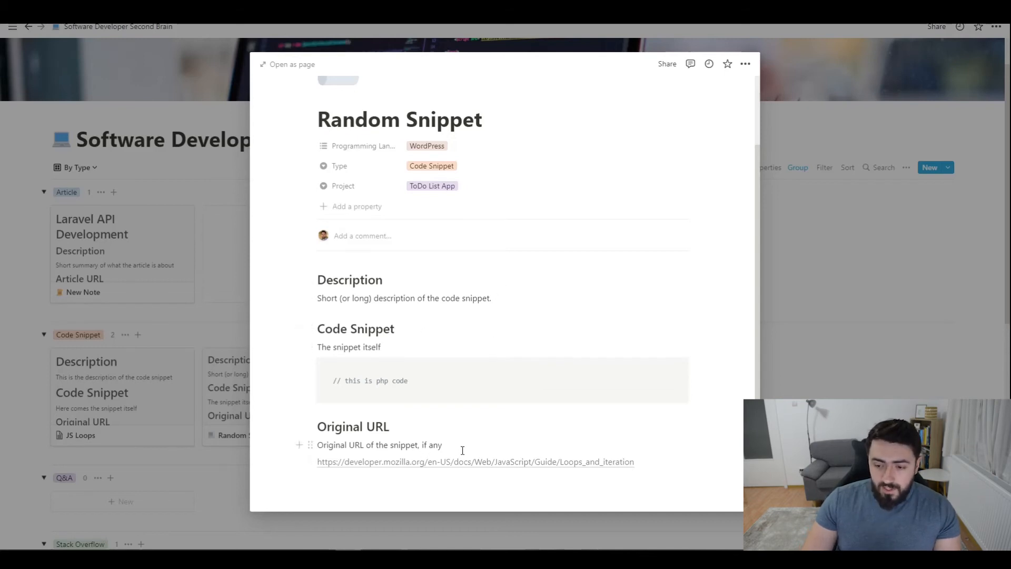
pyautogui.click(770, 454)
# Step: Look over the groups by type, including the new snippet, and switch the database to the By Programming Language view
pyautogui.scroll(-8, 469, 338)
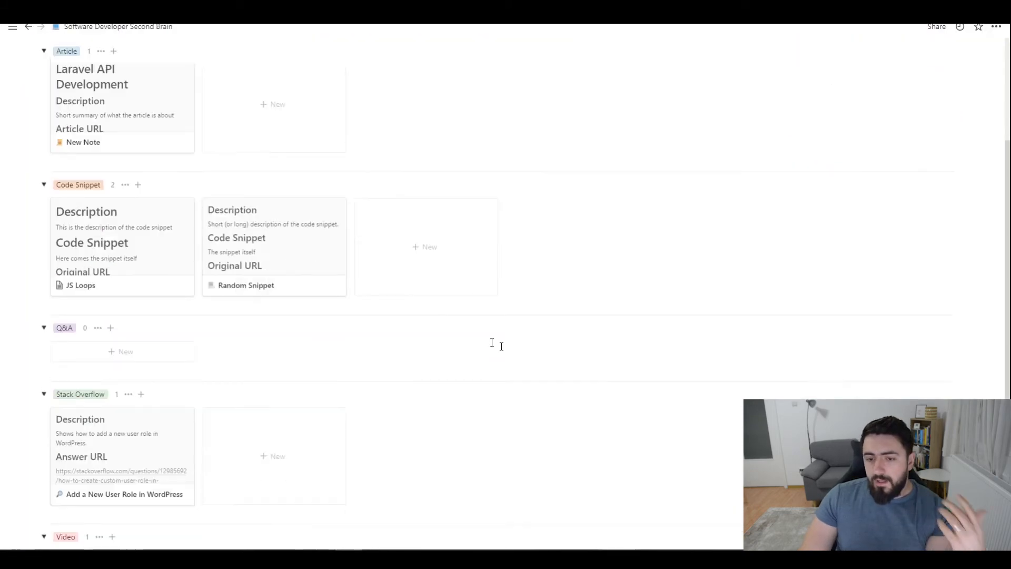
pyautogui.scroll(9, 495, 348)
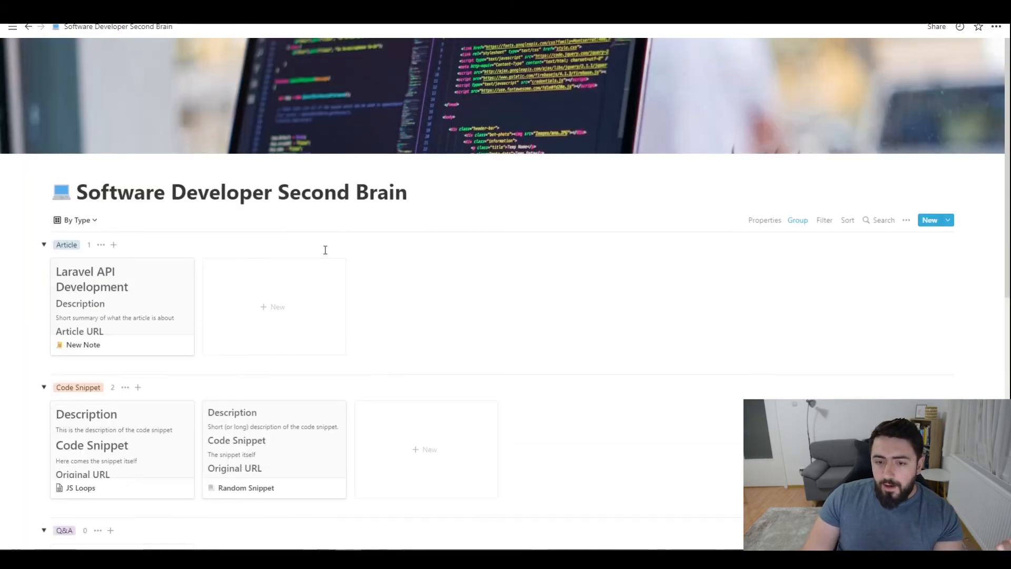
pyautogui.scroll(-1, 318, 253)
pyautogui.click(81, 168)
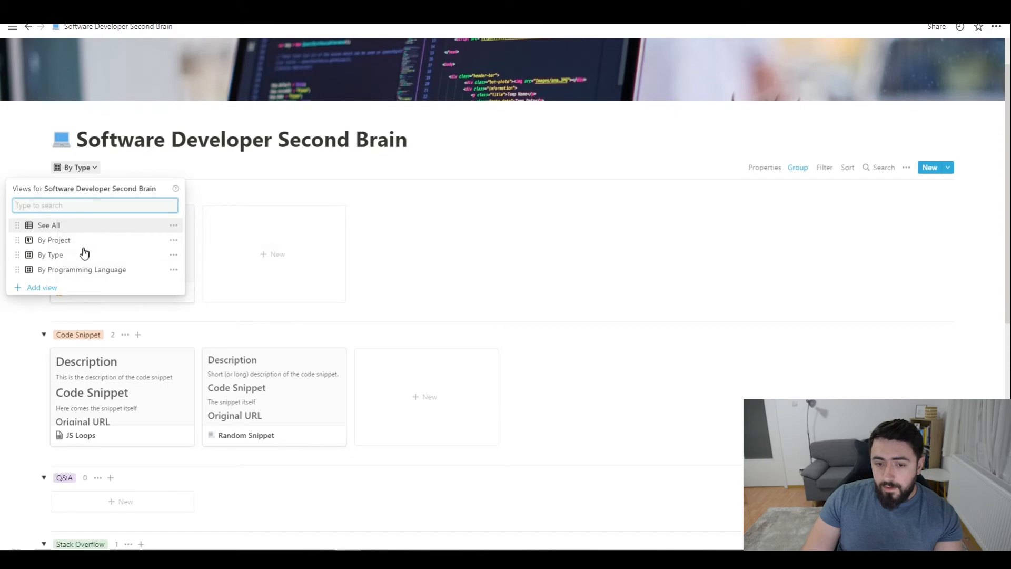
pyautogui.click(84, 278)
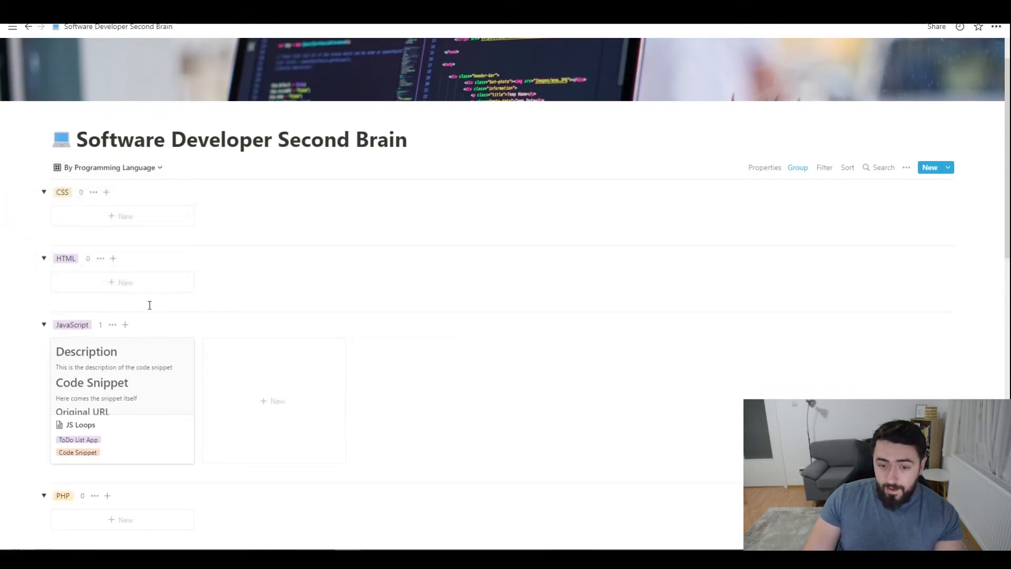
# Step: Rename the programming language property to "Tech Stack" from within the JS Loops note, and close the note
pyautogui.click(136, 370)
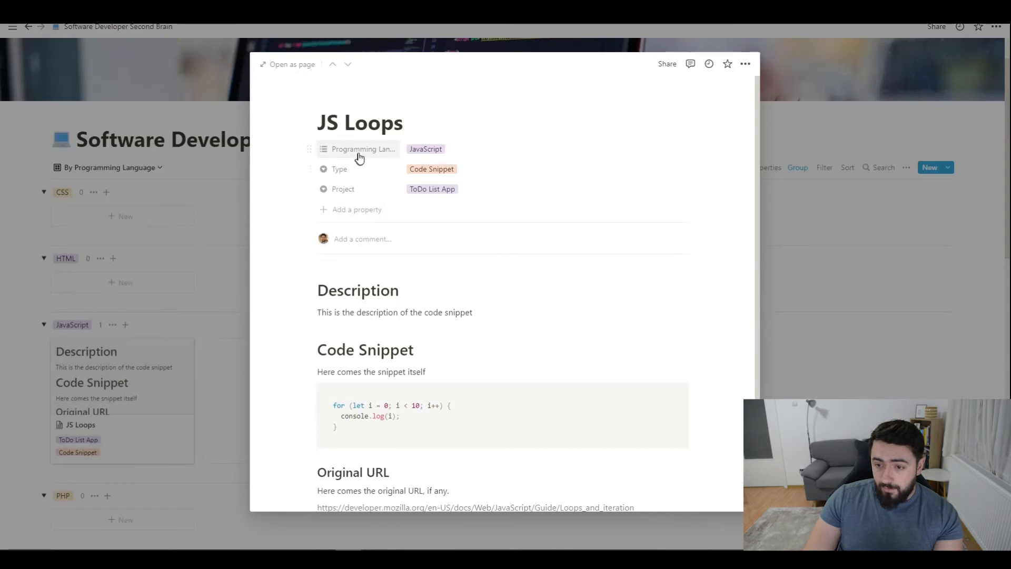
pyautogui.click(357, 159)
pyautogui.write('Tech')
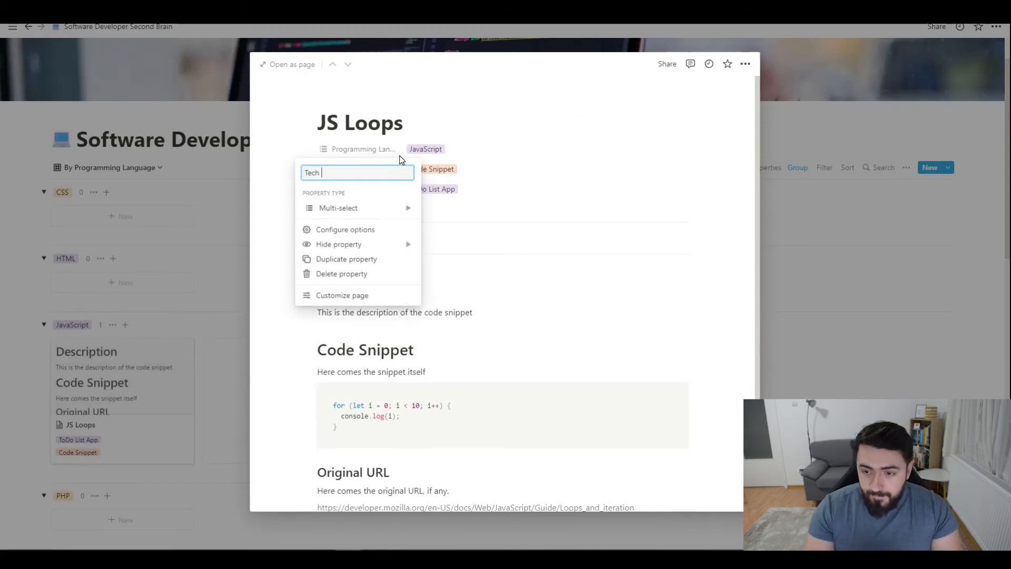
pyautogui.write(' Stack')
pyautogui.press('Return')
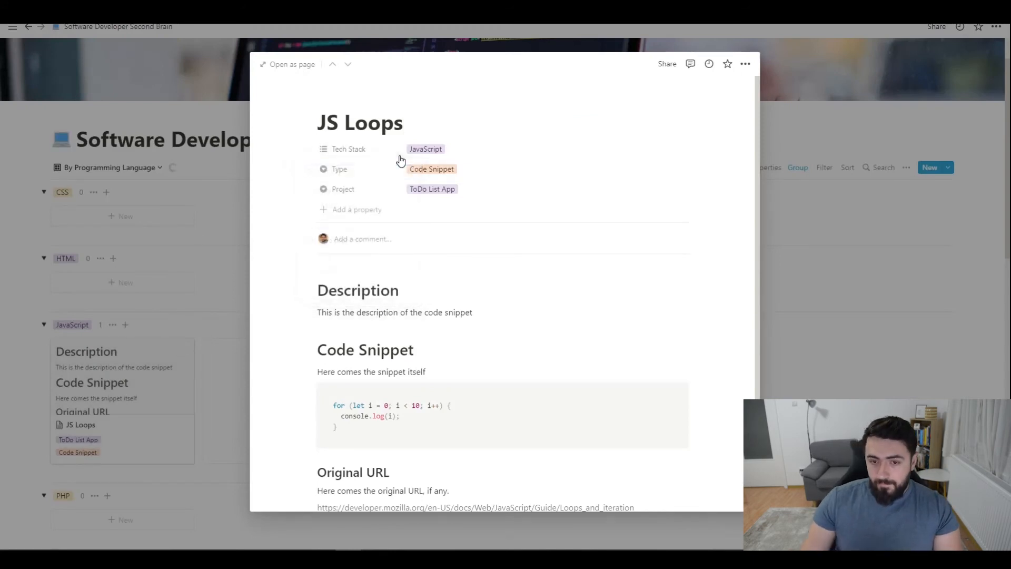
pyautogui.click(226, 255)
# Step: Rename the By Programming Language view to "By Tech Stack"
pyautogui.scroll(-4, 227, 255)
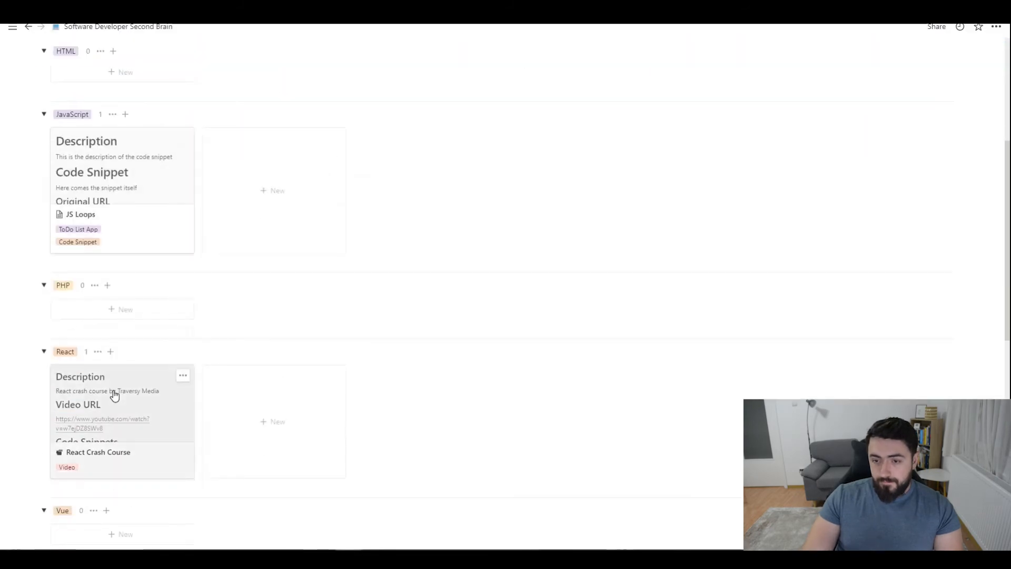
pyautogui.click(112, 397)
pyautogui.click(185, 293)
pyautogui.scroll(5, 185, 293)
pyautogui.click(100, 221)
pyautogui.click(185, 322)
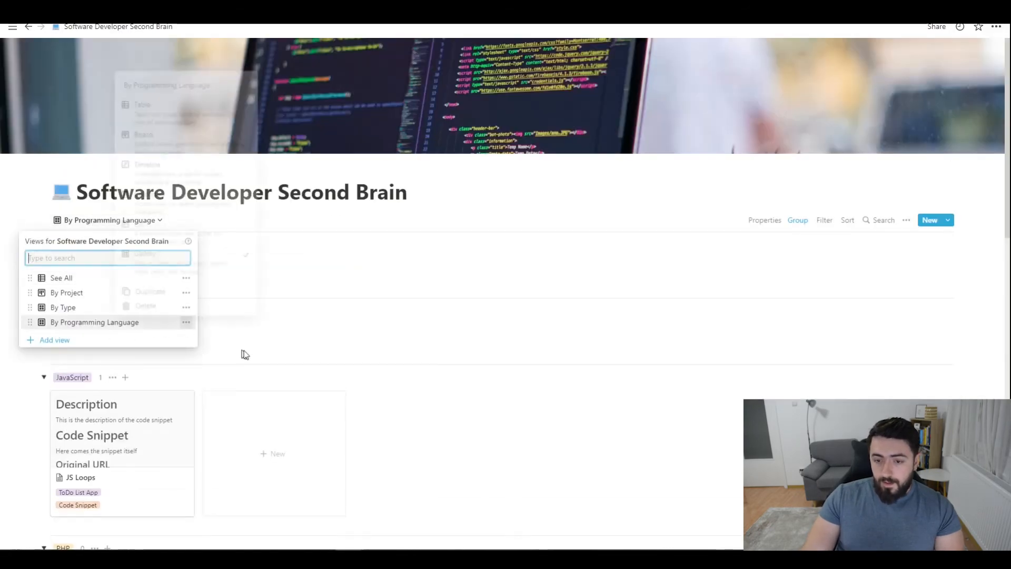
pyautogui.click(170, 82)
pyautogui.moveTo(131, 79); pyautogui.dragTo(217, 78)
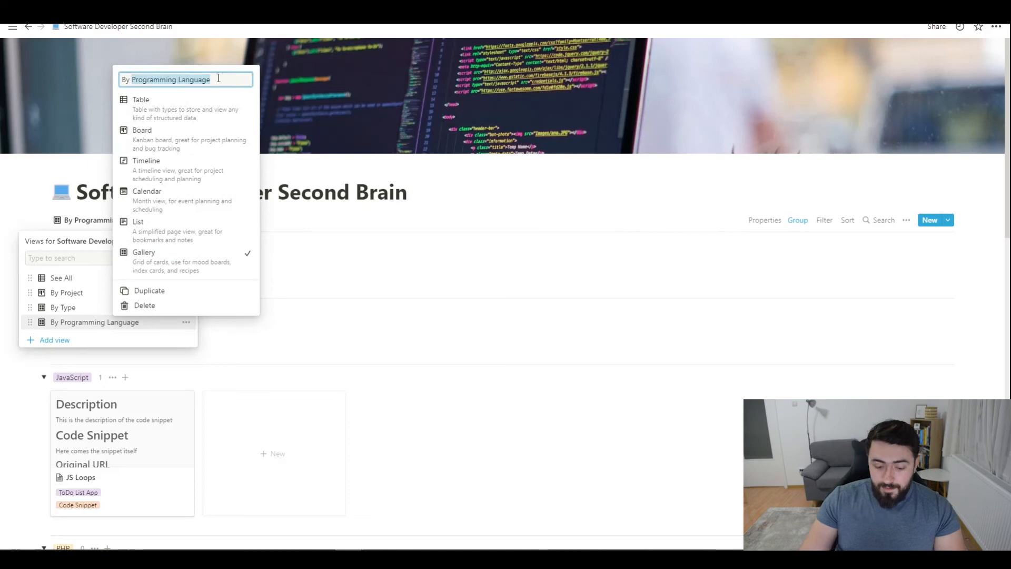
pyautogui.write('Tech Stack')
pyautogui.press('Return')
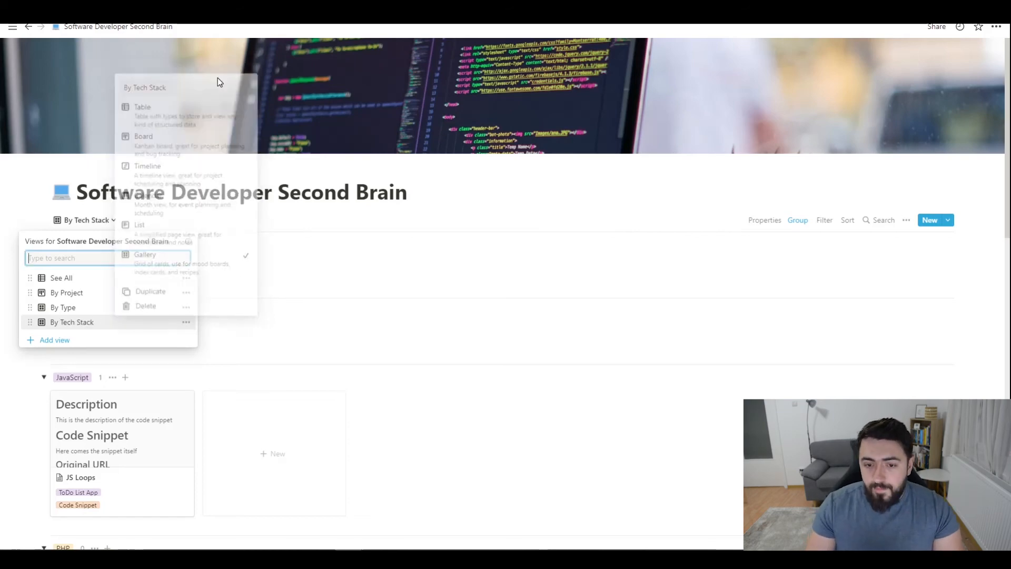
pyautogui.click(258, 324)
# Step: Look through all the tech stack groups and their notes, from CSS down to Laravel
pyautogui.scroll(-3, 263, 322)
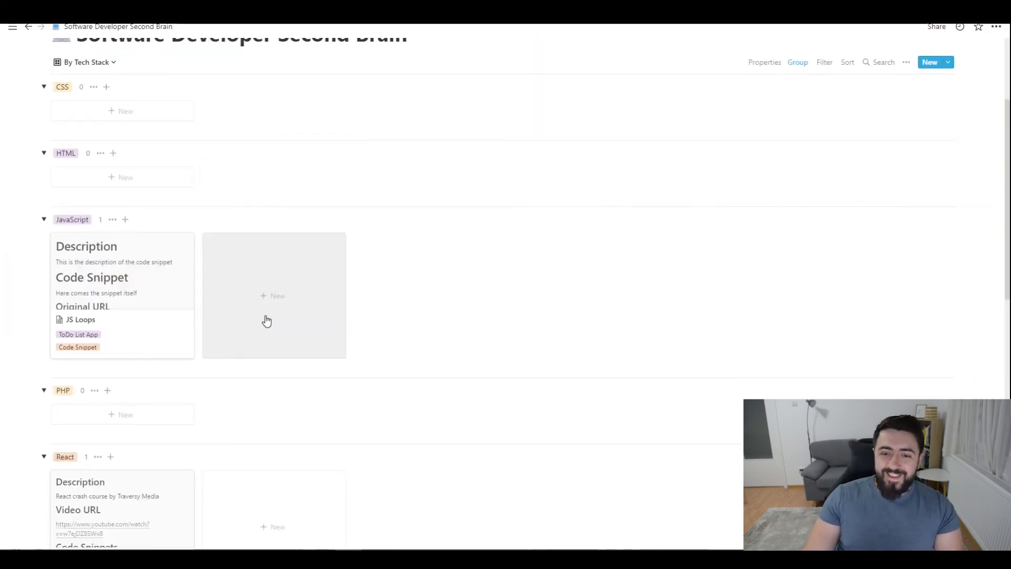
pyautogui.scroll(-3, 173, 314)
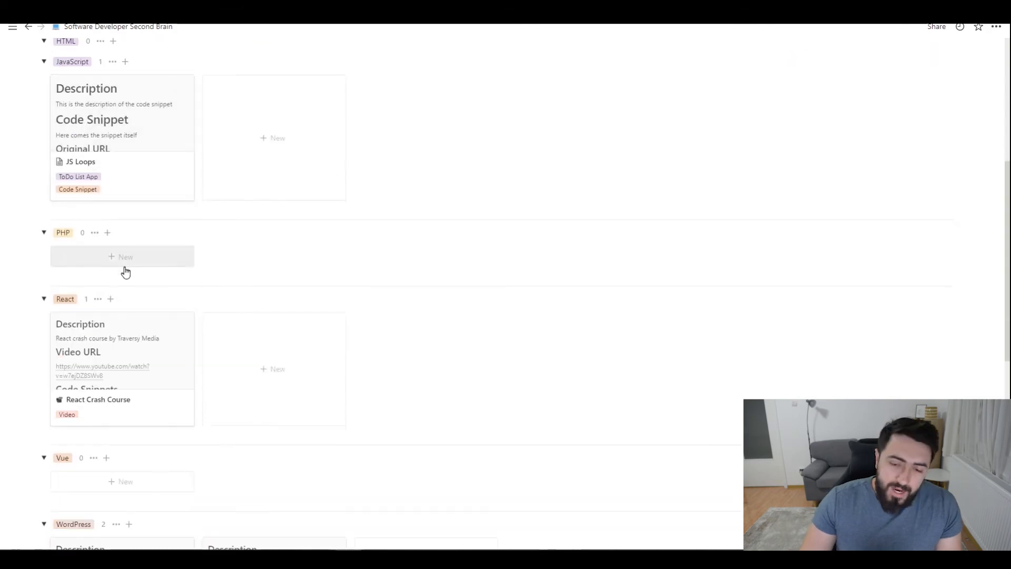
pyautogui.scroll(-5, 131, 358)
pyautogui.scroll(-4, 153, 343)
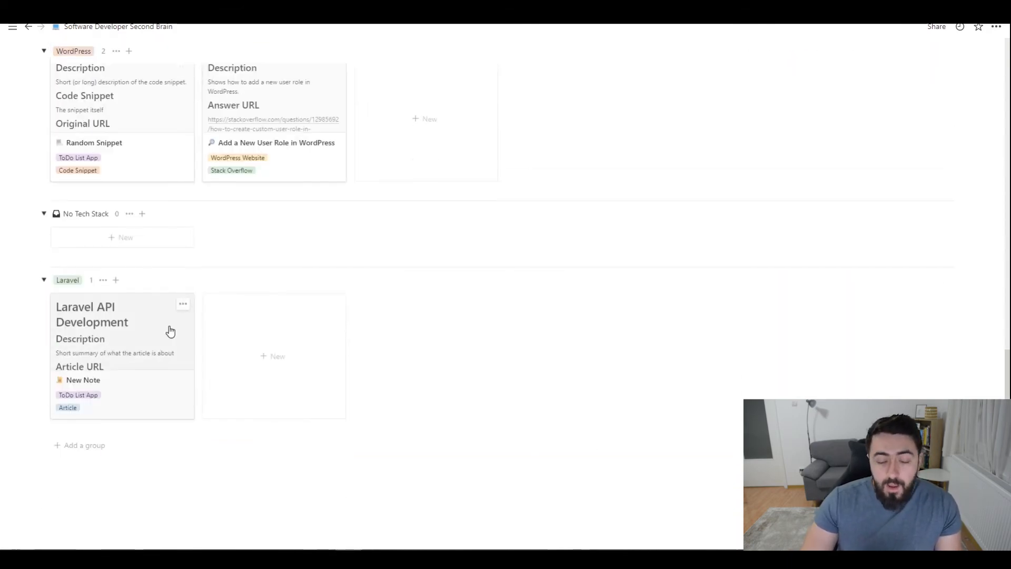
pyautogui.scroll(15, 314, 346)
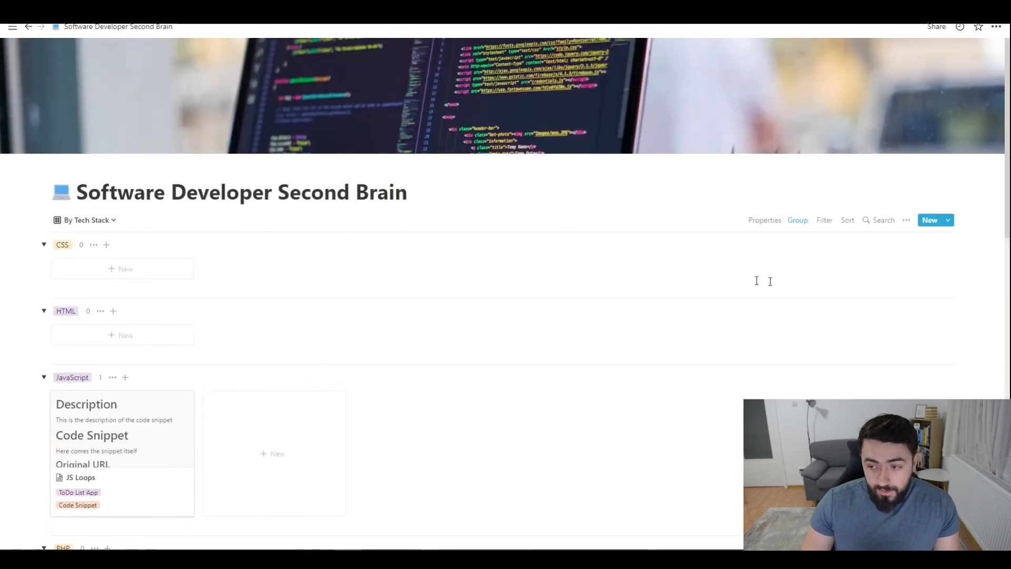
# Step: Switch the database to the See All table view and review the list of available views
pyautogui.click(97, 221)
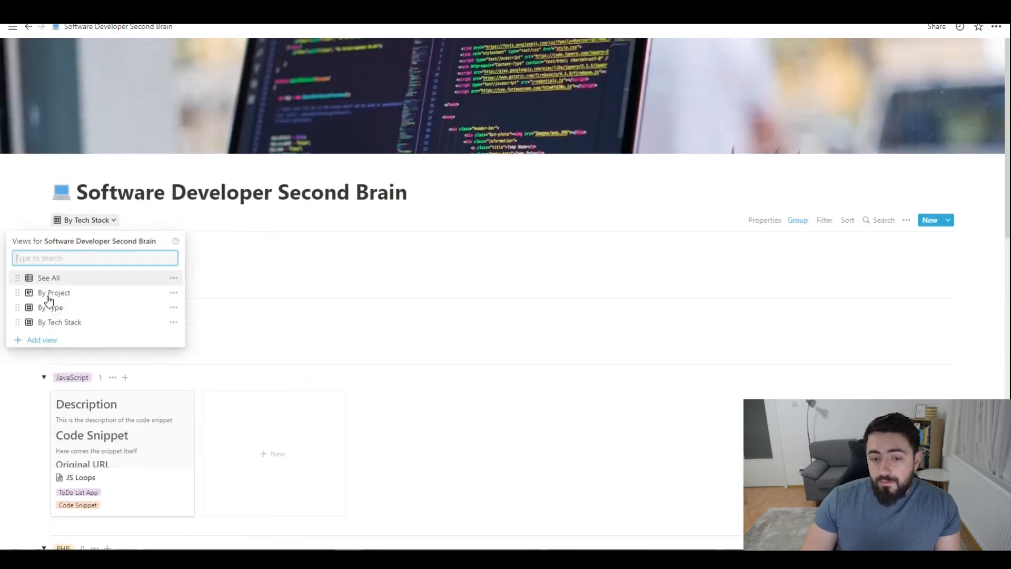
pyautogui.click(82, 281)
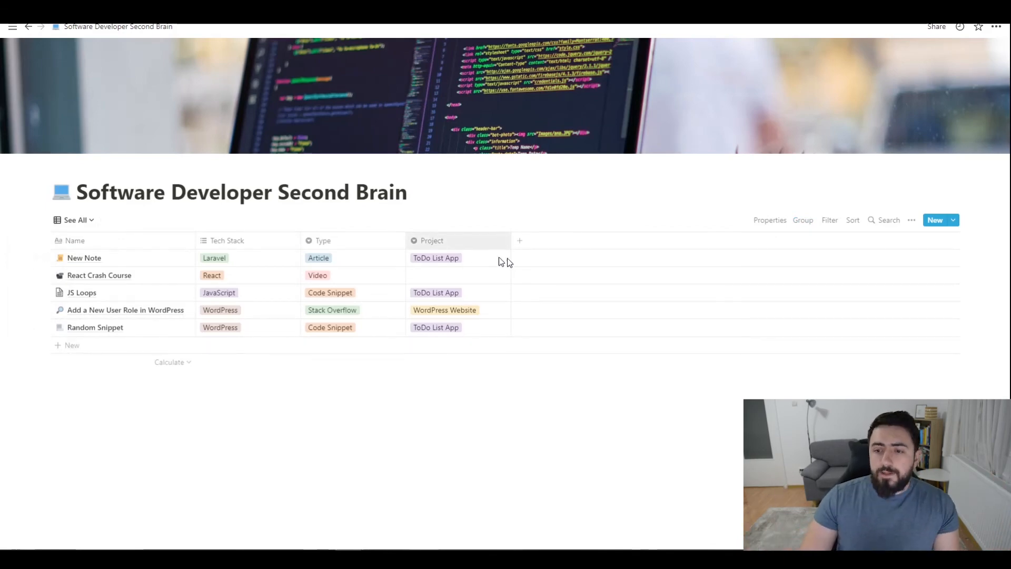
pyautogui.click(74, 221)
pyautogui.click(228, 407)
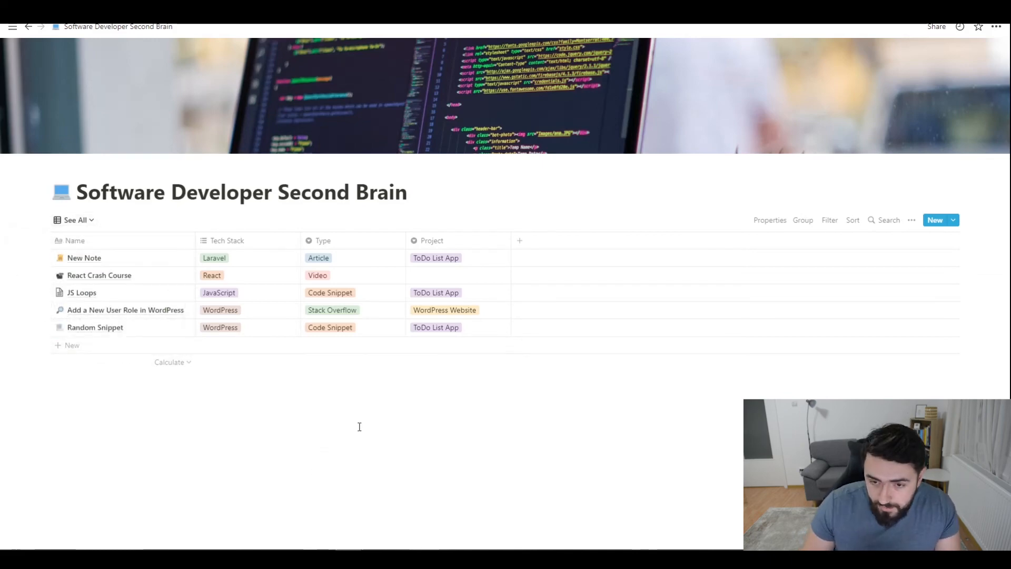
# Step: Search the database for "react" and clear the search term
pyautogui.click(887, 219)
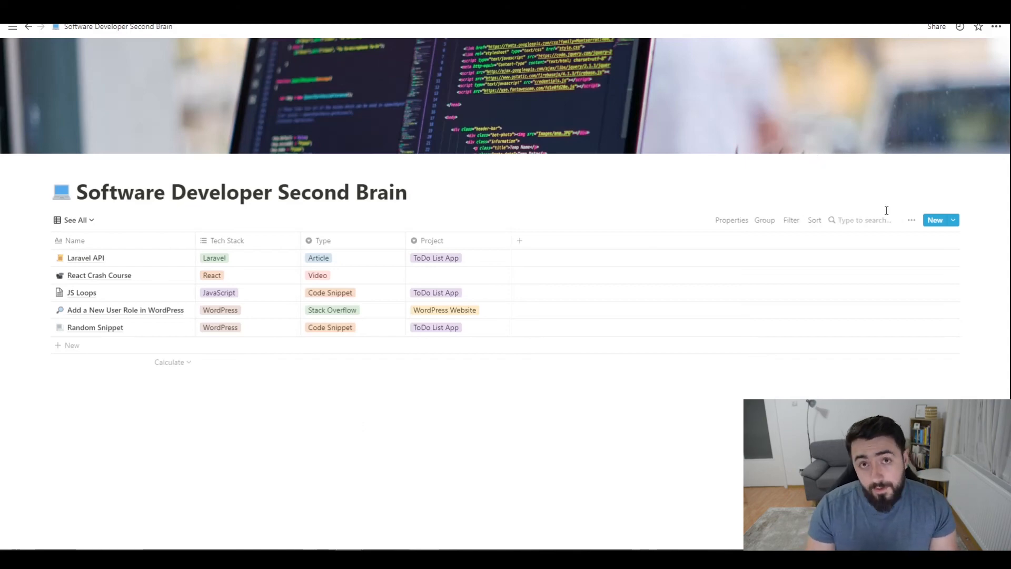
pyautogui.write('react')
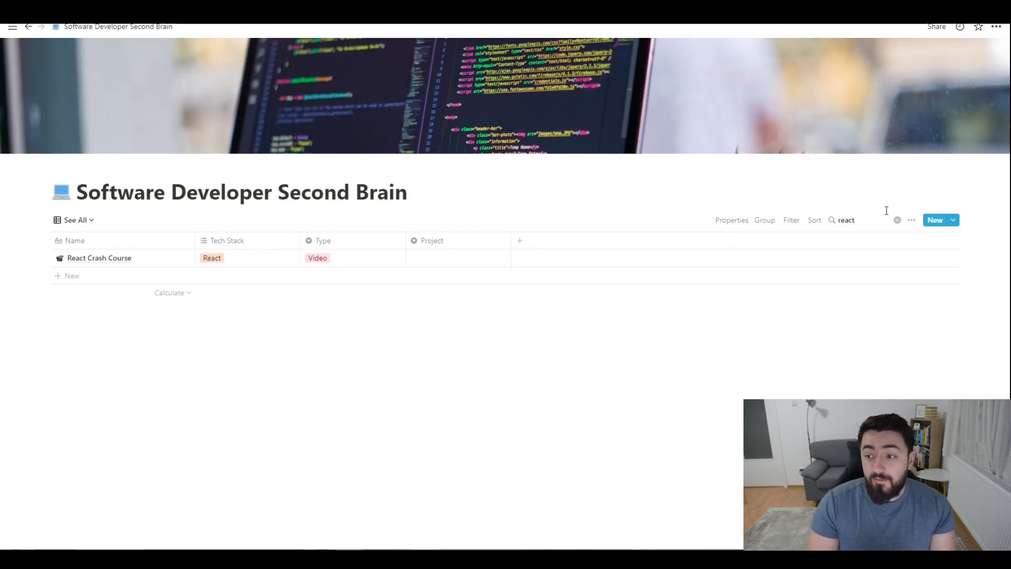
pyautogui.press('BackSpace')
pyautogui.press('BackSpace')
pyautogui.press('BackSpace')
pyautogui.press('BackSpace')
pyautogui.press('BackSpace')
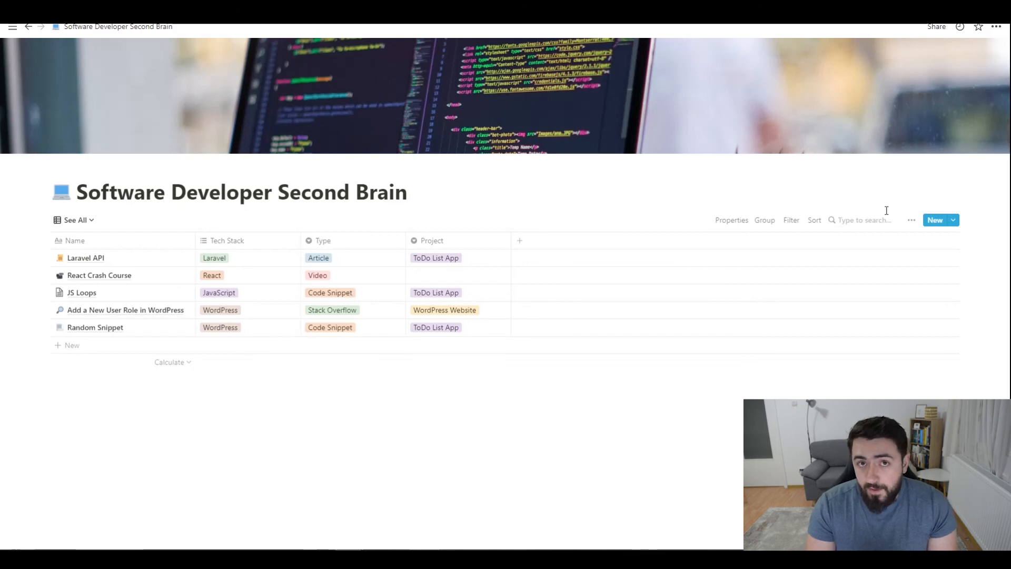
# Step: Search the database for "api" and clear the search term
pyautogui.write('api')
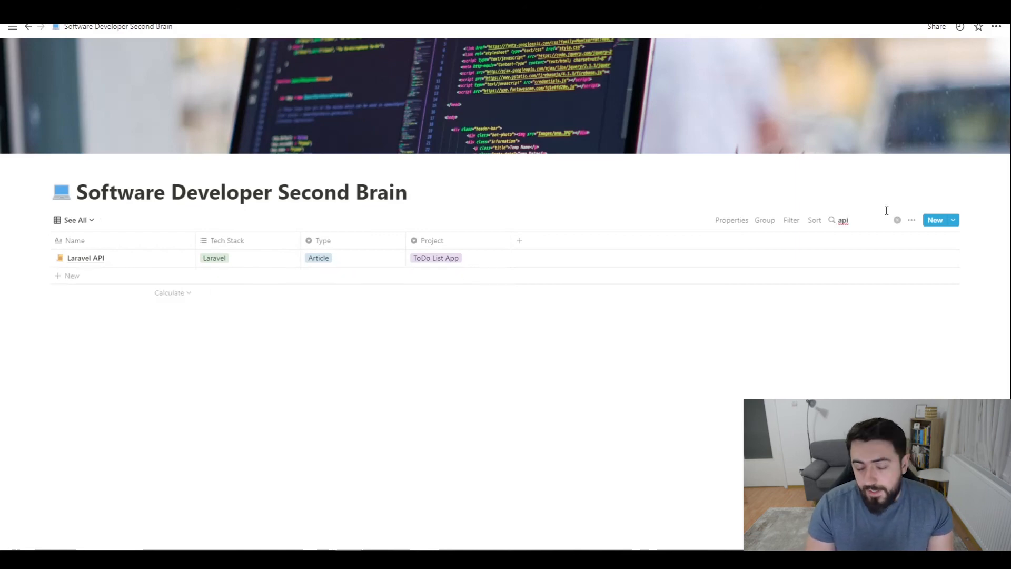
pyautogui.press('BackSpace')
pyautogui.press('BackSpace')
pyautogui.press('BackSpace')
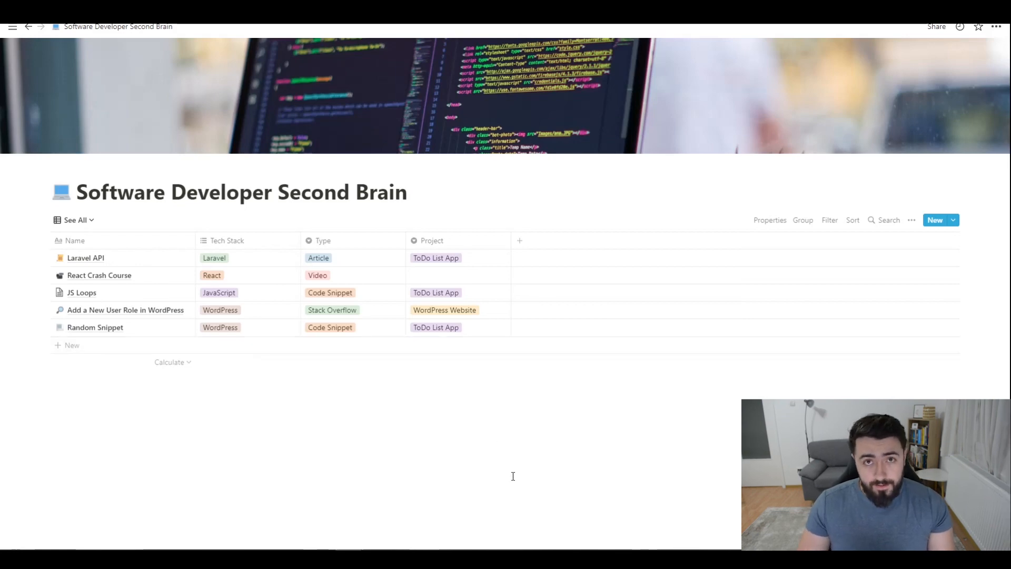
# Step: Search the whole workspace for "block" and open the Add a New User Role in WordPress note from the results
pyautogui.moveTo(12, 26)
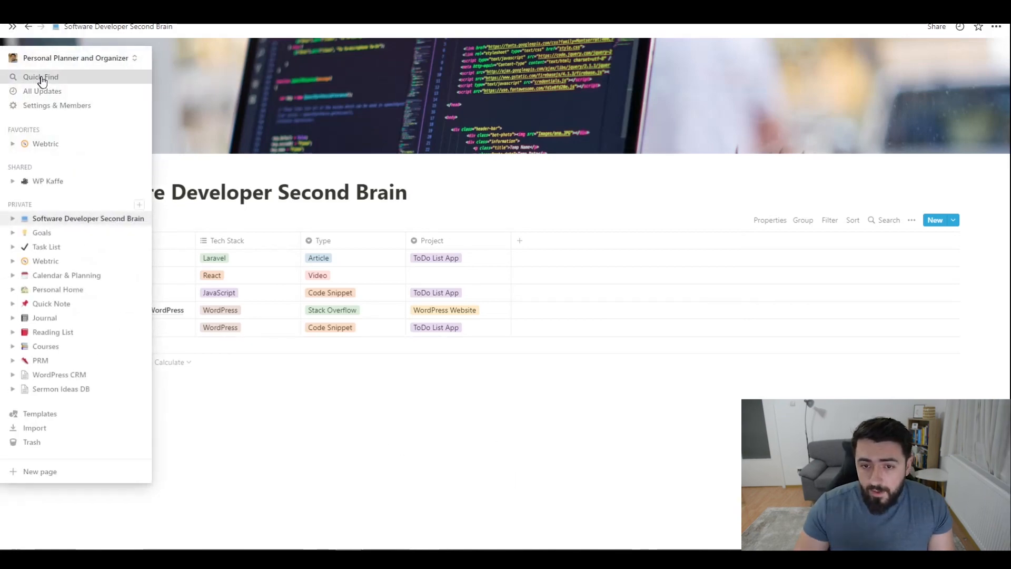
pyautogui.click(34, 75)
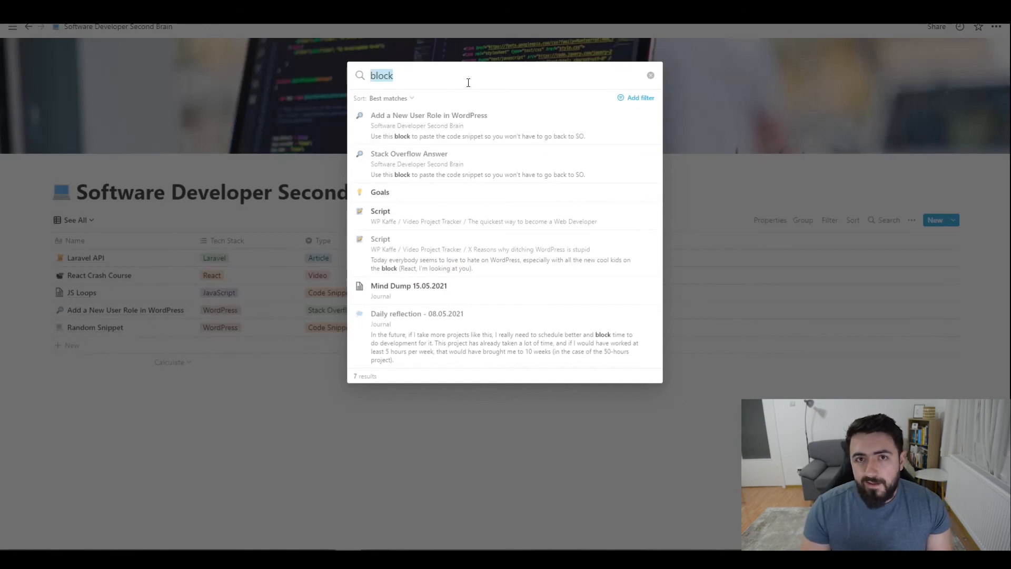
pyautogui.press('BackSpace')
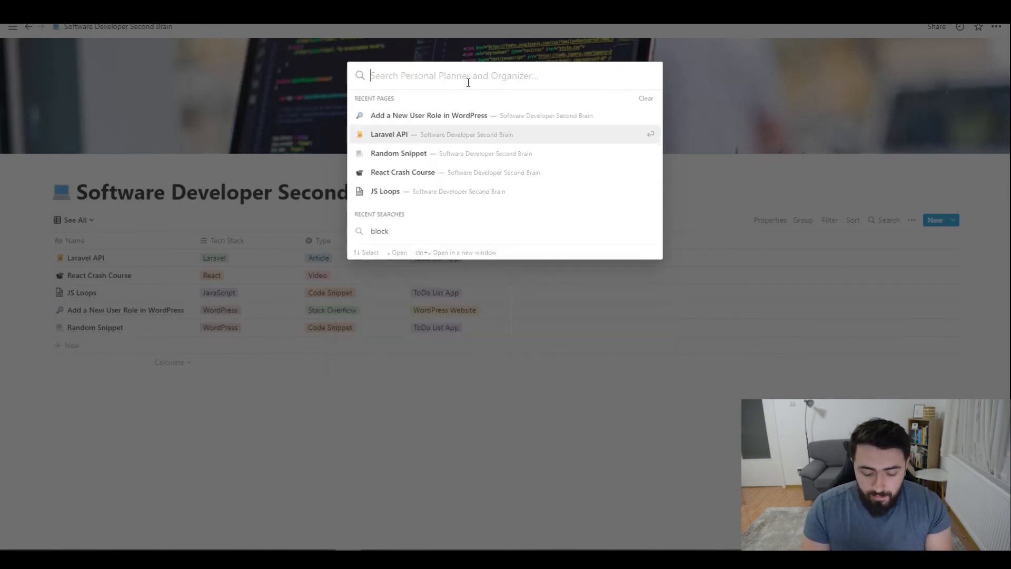
pyautogui.write('block')
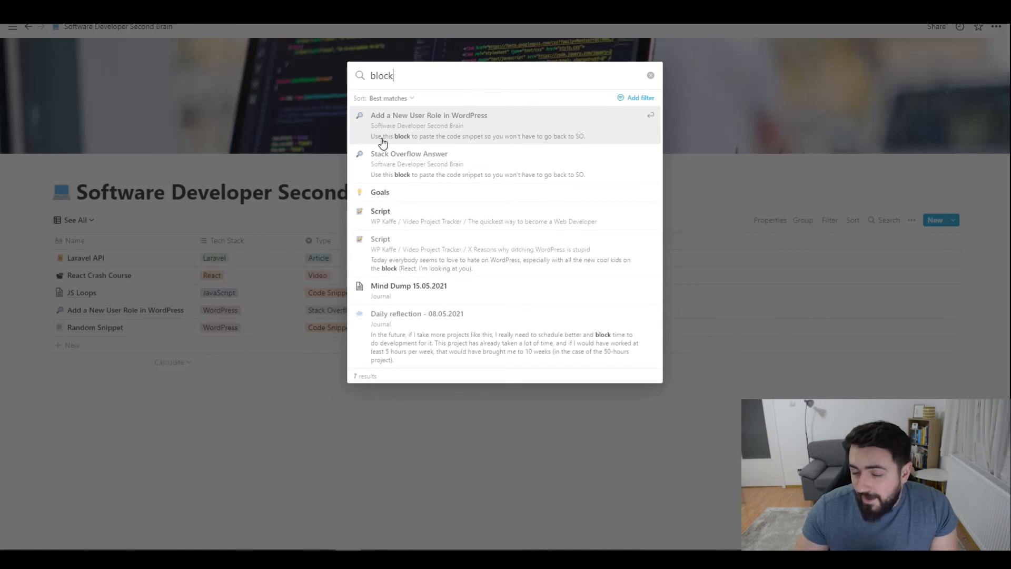
pyautogui.click(416, 144)
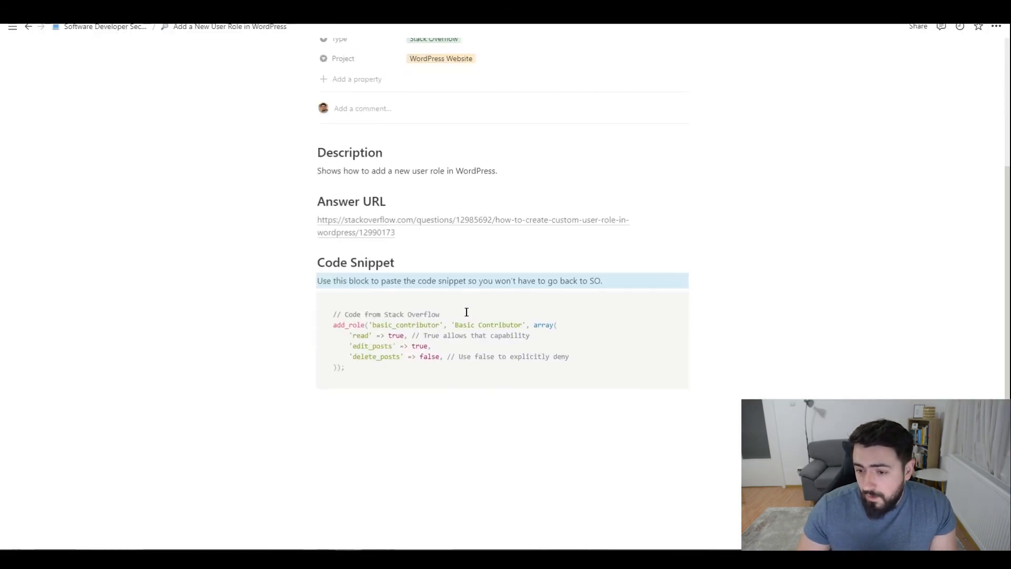
pyautogui.scroll(4, 492, 329)
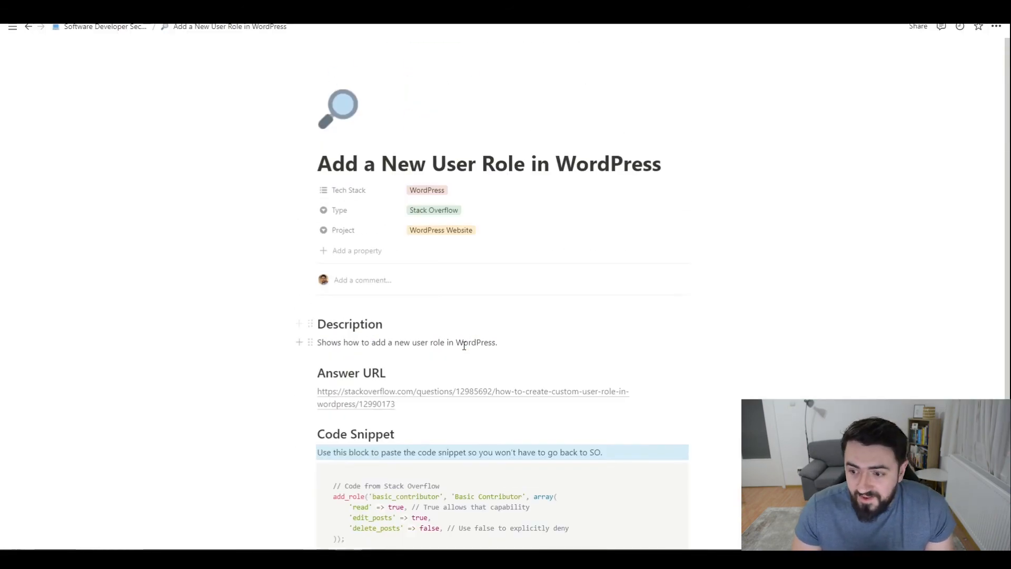